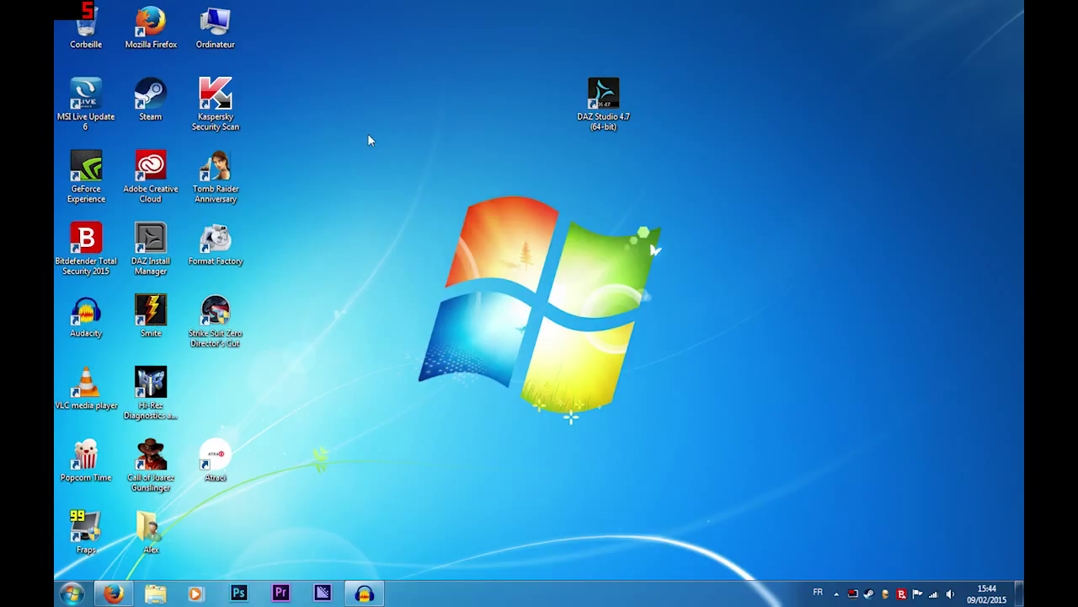
# - Launch DAZ Studio 4.7 (64-bit) from the desktop
pyautogui.click(611, 92)
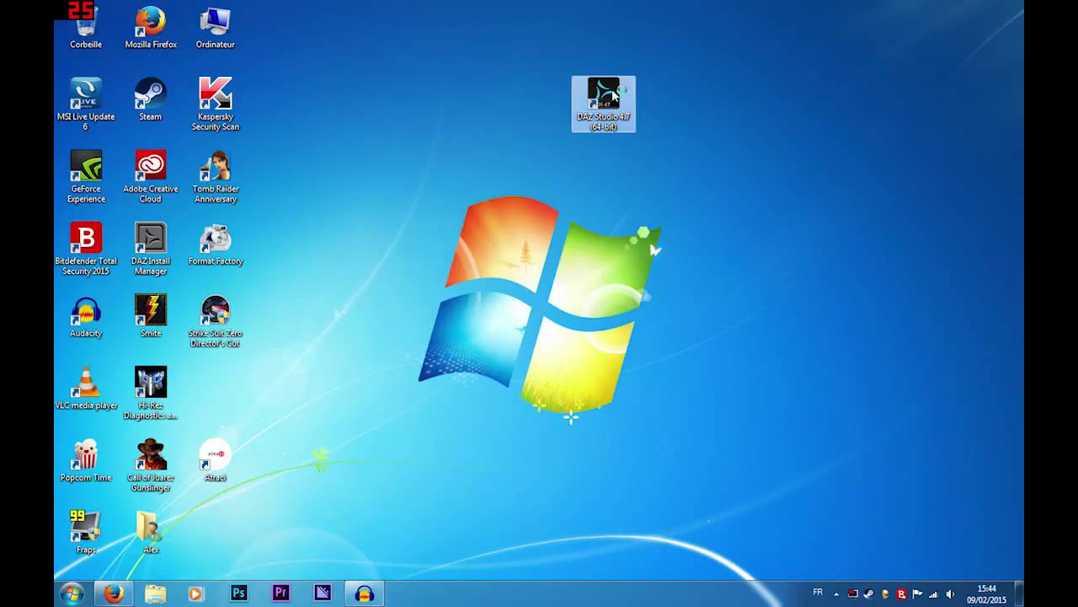
pyautogui.doubleClick(608, 94)
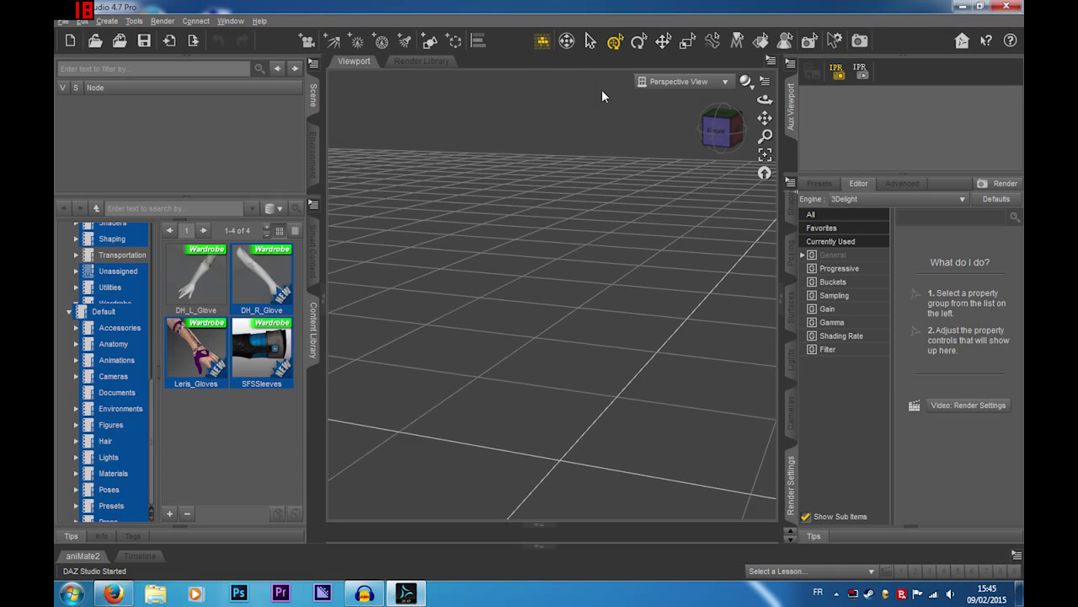
# - Load the Basic Female figure from the Figures category of the Smart Content library into the scene
pyautogui.click(704, 102)
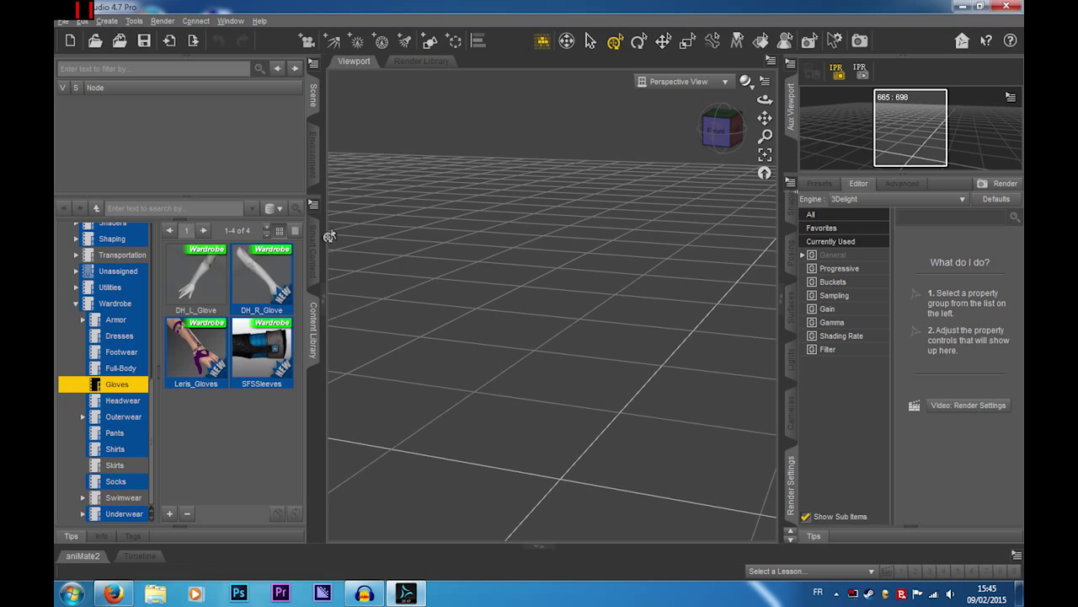
pyautogui.click(311, 250)
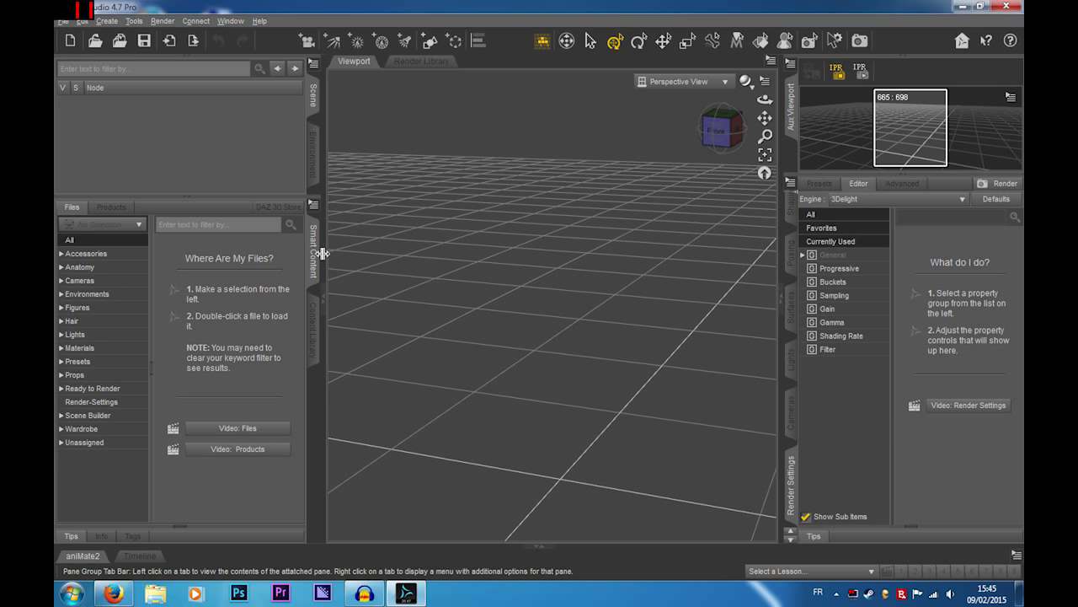
pyautogui.click(80, 308)
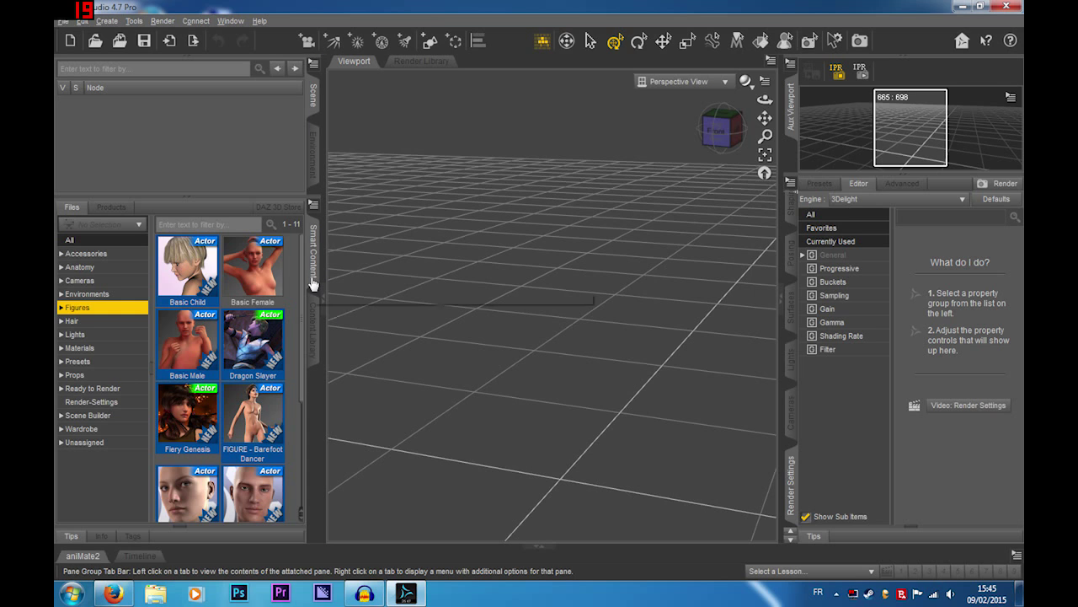
pyautogui.doubleClick(253, 266)
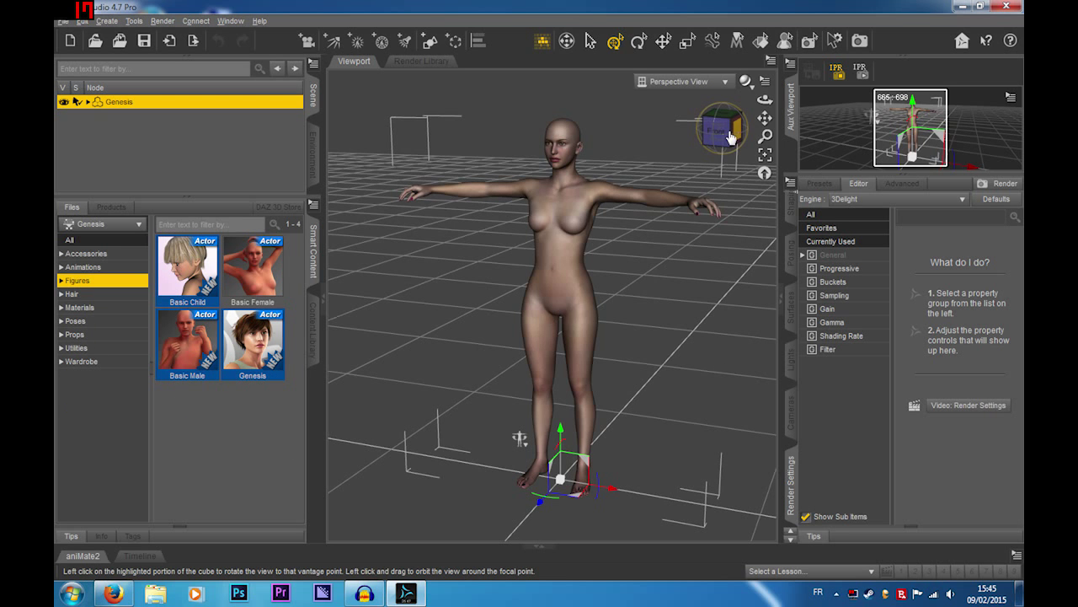
# - Select the whole Genesis figure and create a new D-Former on it, keeping the name D-Former_1
pyautogui.moveTo(717, 132); pyautogui.dragTo(687, 133)
pyautogui.moveTo(765, 118)
pyautogui.mouseDown()
pyautogui.moveTo(751, 167)
pyautogui.moveTo(770, 126)
pyautogui.mouseUp()
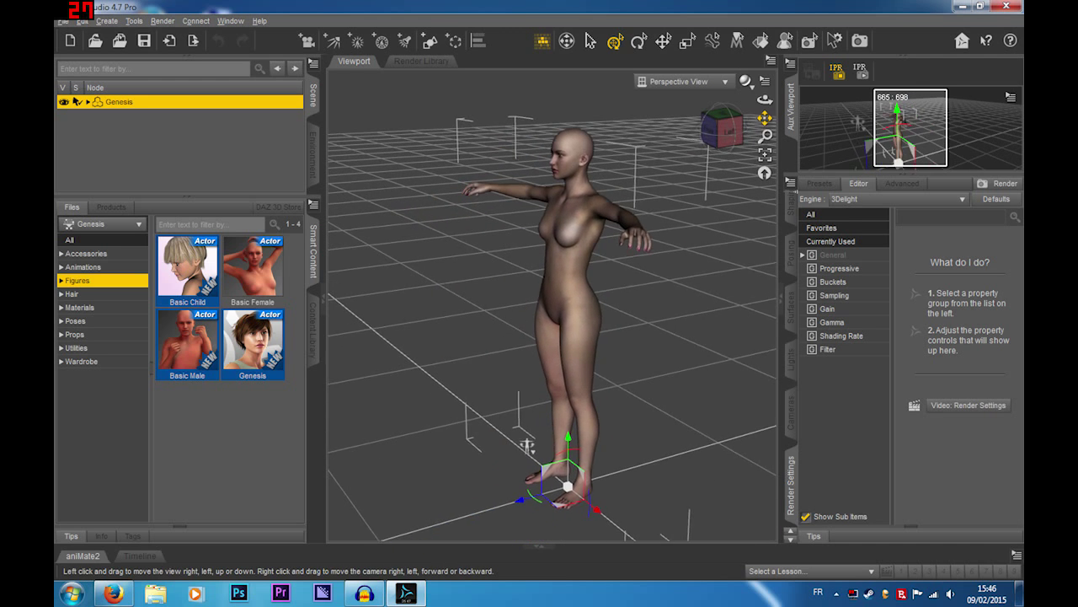
pyautogui.scroll(2, 671, 300)
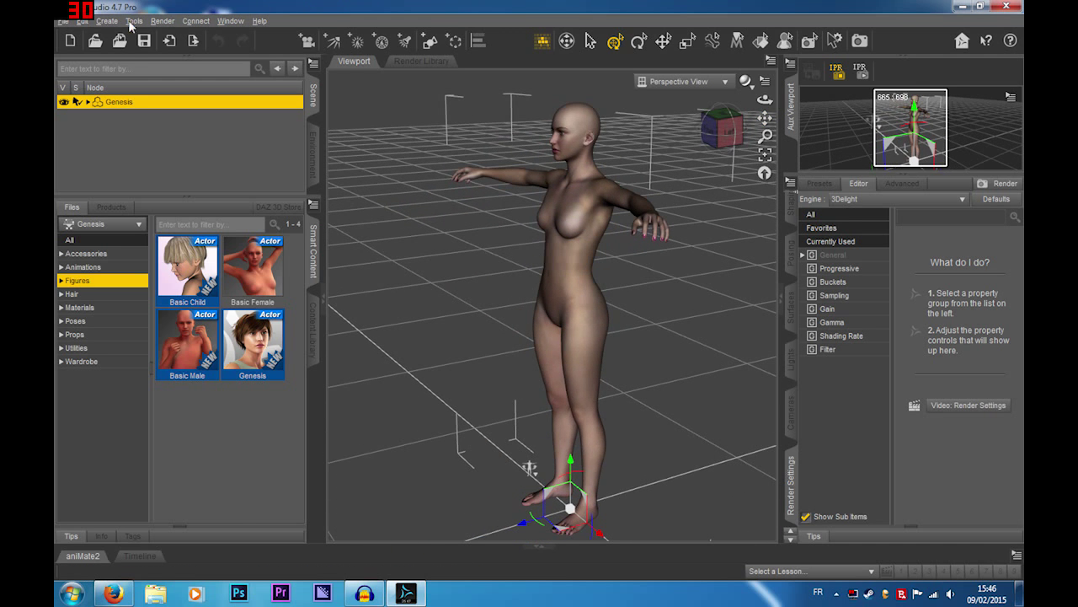
pyautogui.rightClick(555, 252)
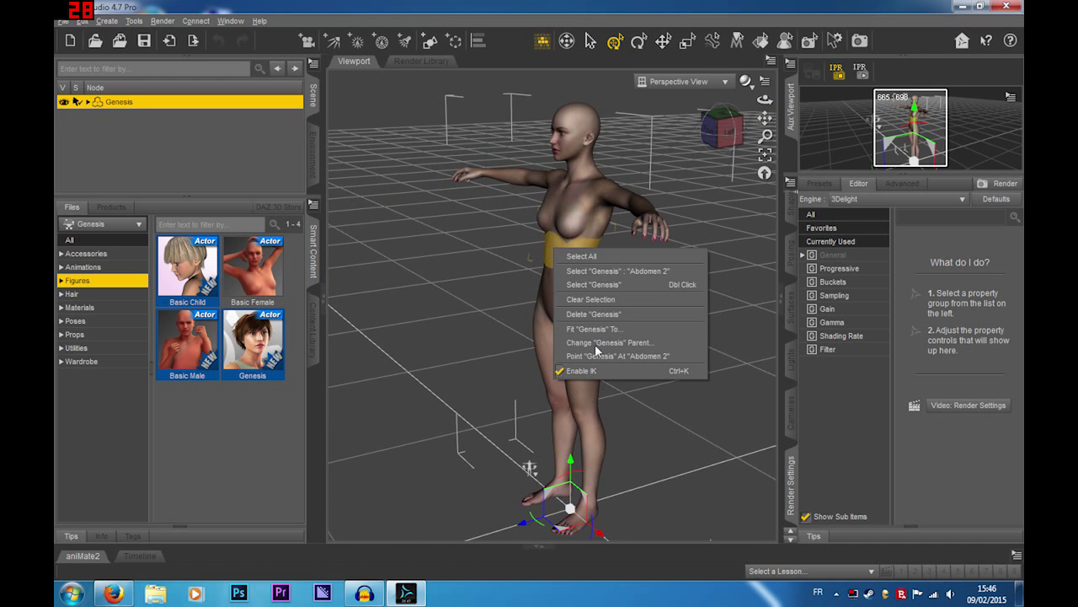
pyautogui.click(594, 285)
pyautogui.click(101, 23)
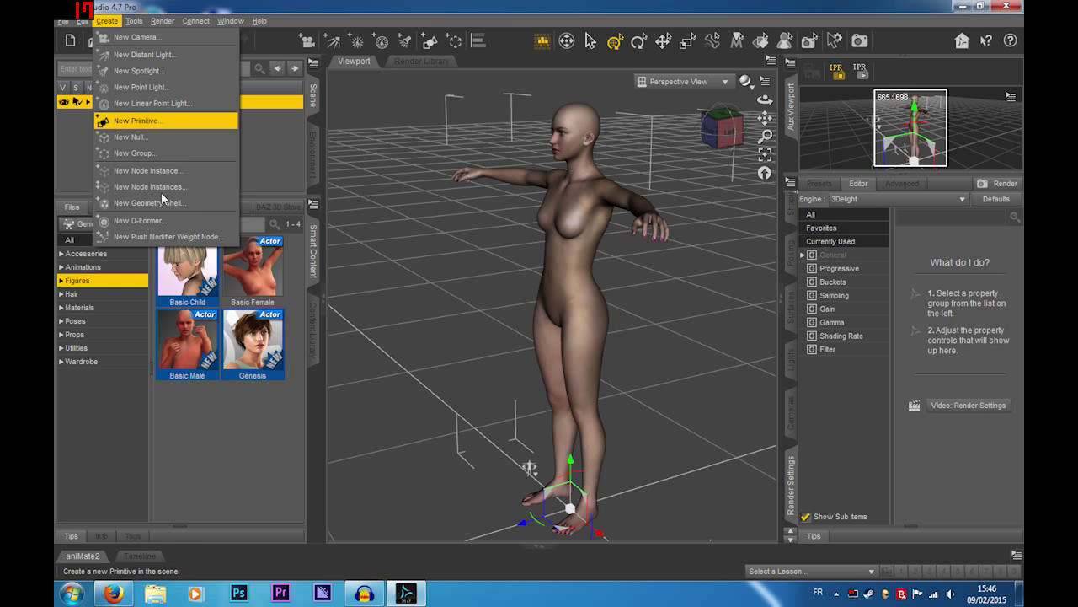
pyautogui.click(139, 221)
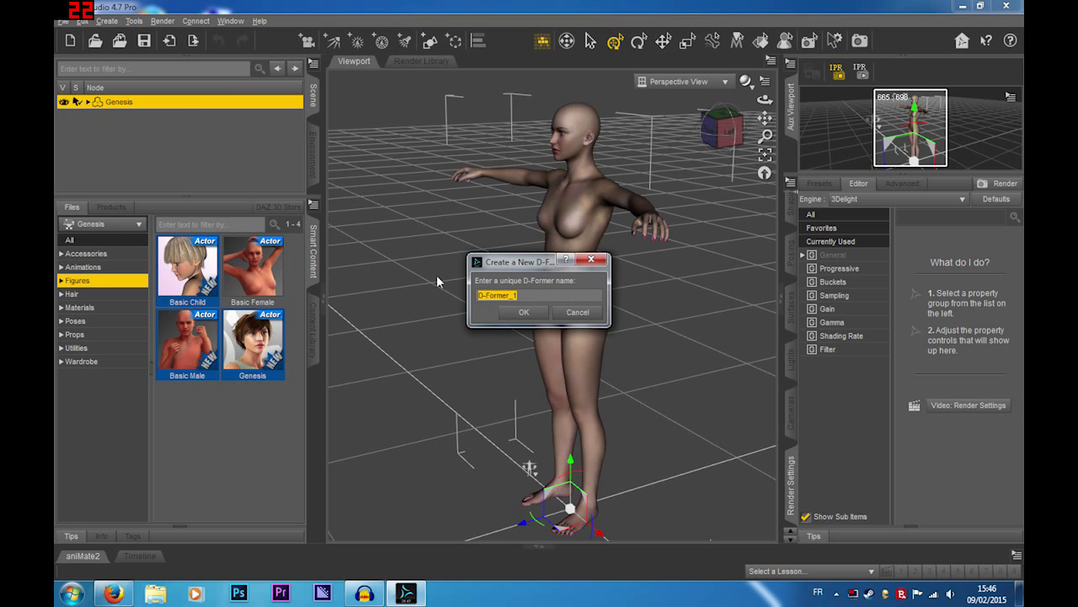
pyautogui.click(524, 312)
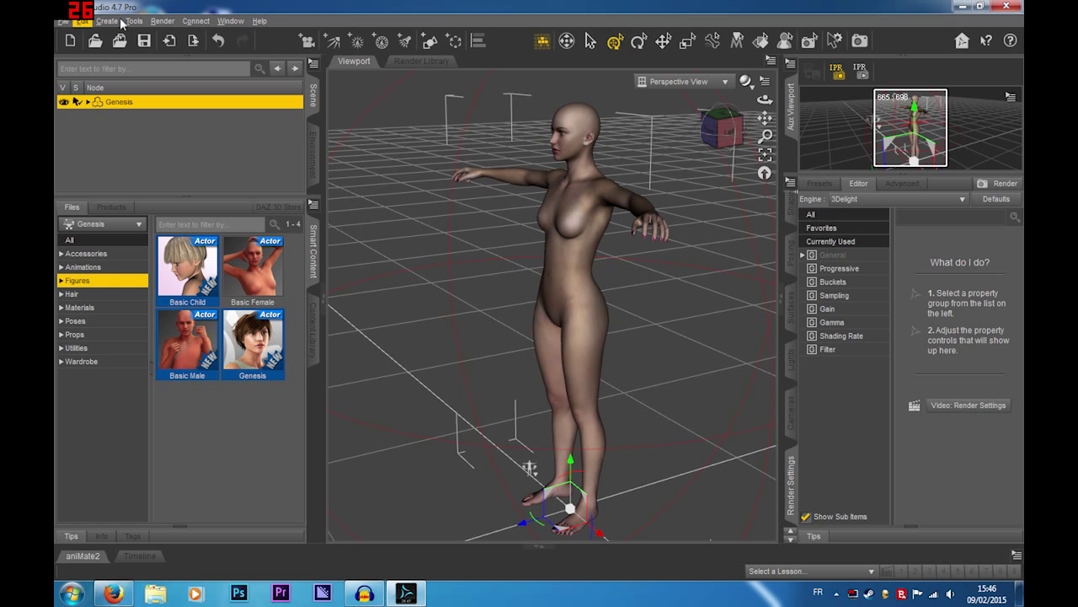
# - Expand the Genesis node in the scene and select D-Former_1_Field to examine its influence area on the body
pyautogui.scroll(4, 675, 156)
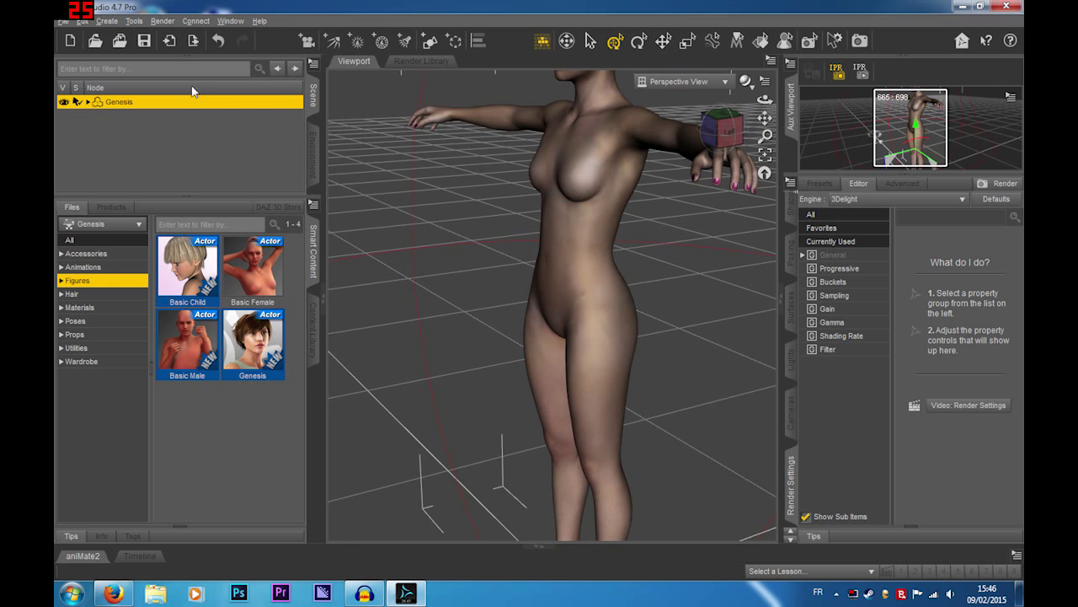
pyautogui.click(87, 102)
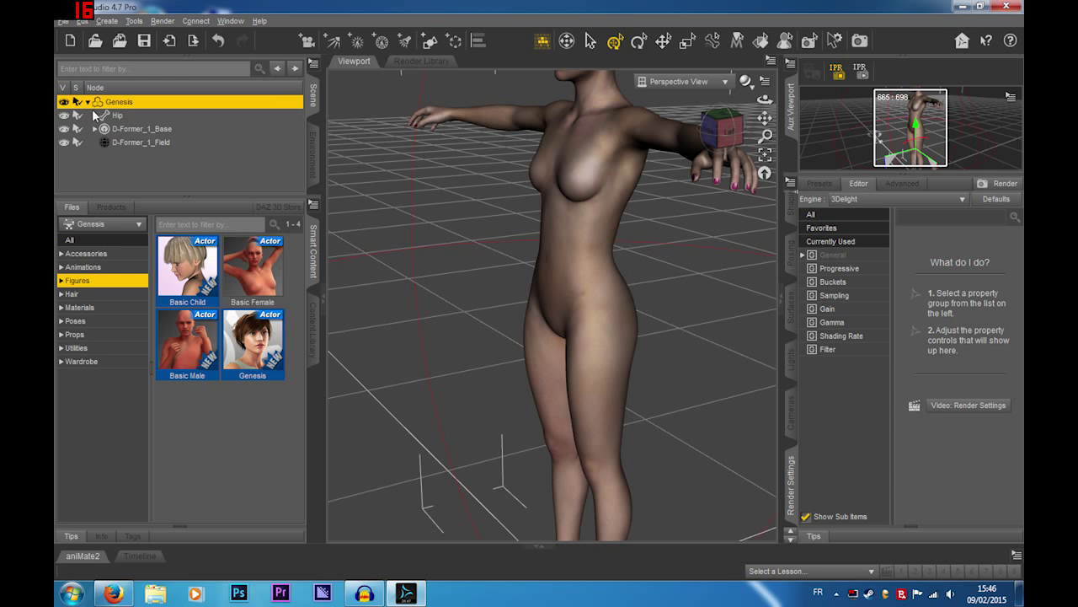
pyautogui.click(119, 141)
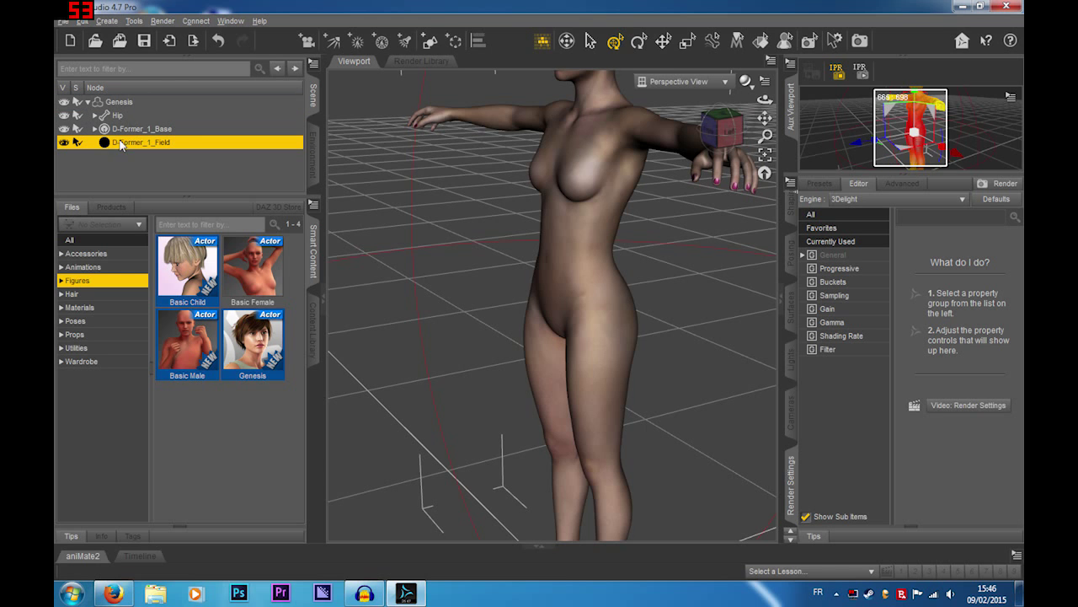
pyautogui.scroll(-4, 532, 252)
pyautogui.scroll(-2, 656, 193)
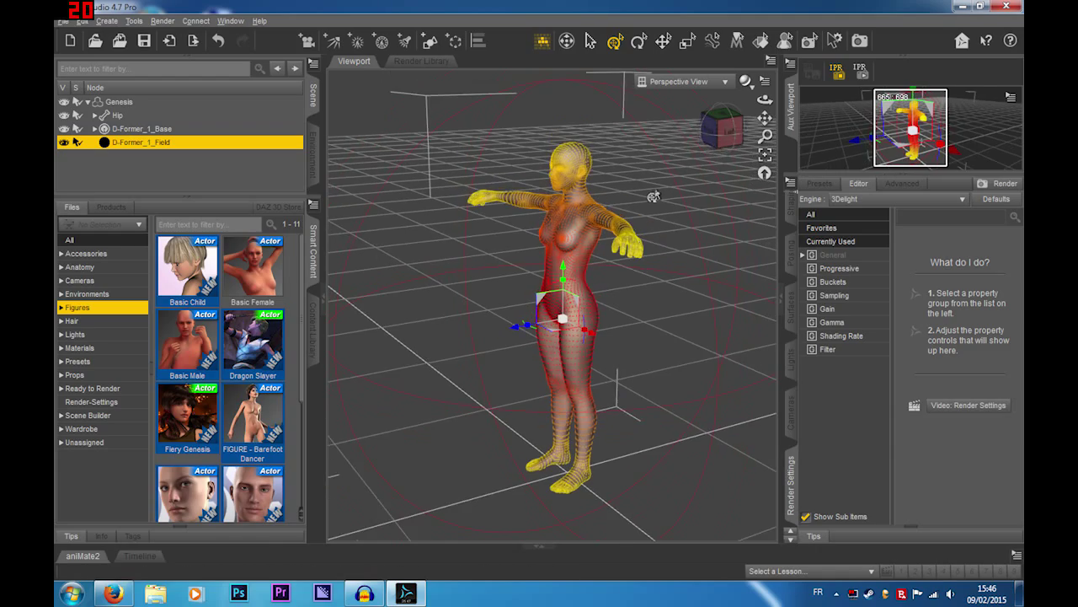
pyautogui.moveTo(709, 139)
pyautogui.mouseDown()
pyautogui.moveTo(779, 143)
pyautogui.moveTo(710, 132)
pyautogui.moveTo(722, 128)
pyautogui.mouseUp()
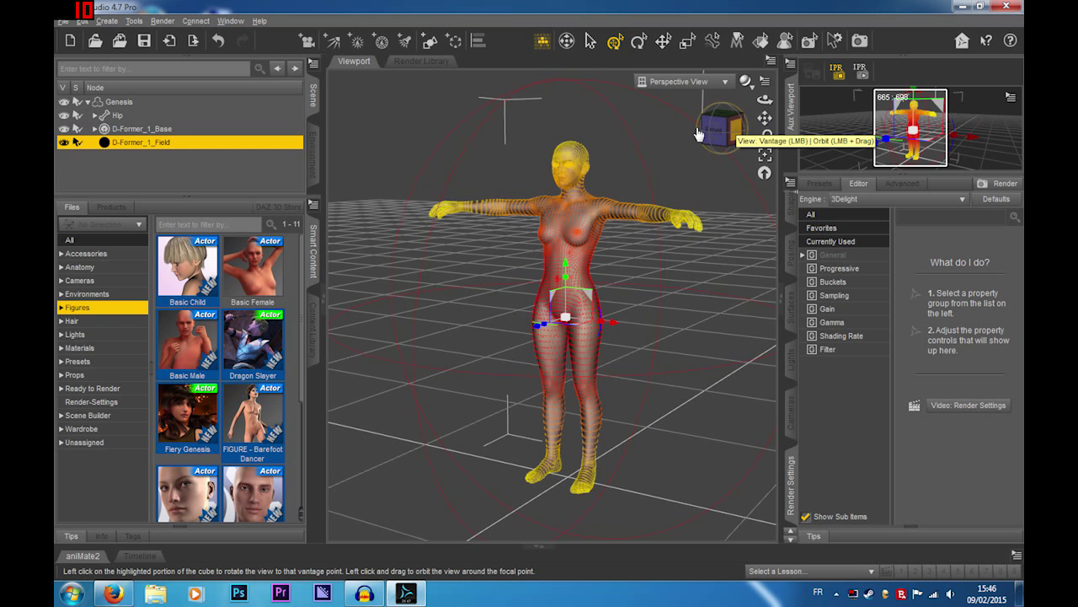
# - Shrink D-Former_1_Field to a Scale of about 1721% and raise it to Y Translate 108.30
pyautogui.click(792, 214)
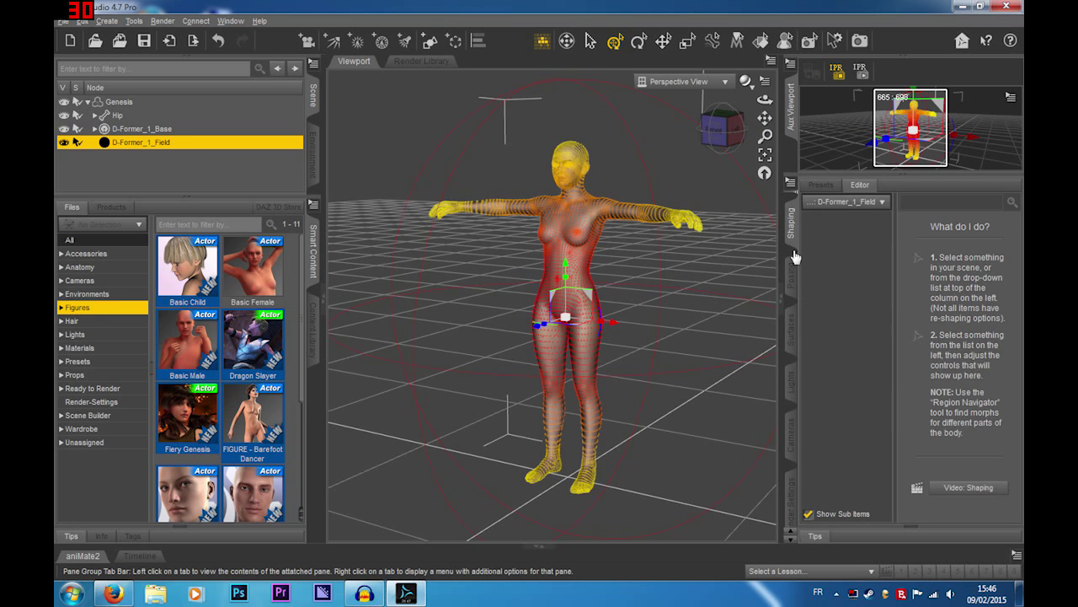
pyautogui.moveTo(746, 125); pyautogui.dragTo(785, 526)
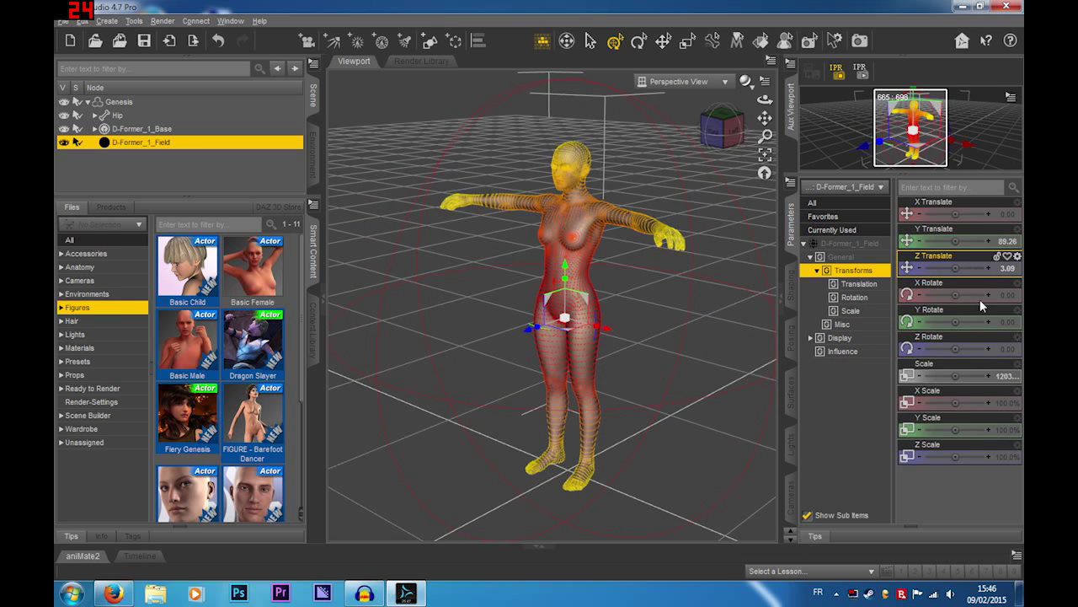
pyautogui.moveTo(955, 376); pyautogui.dragTo(906, 376)
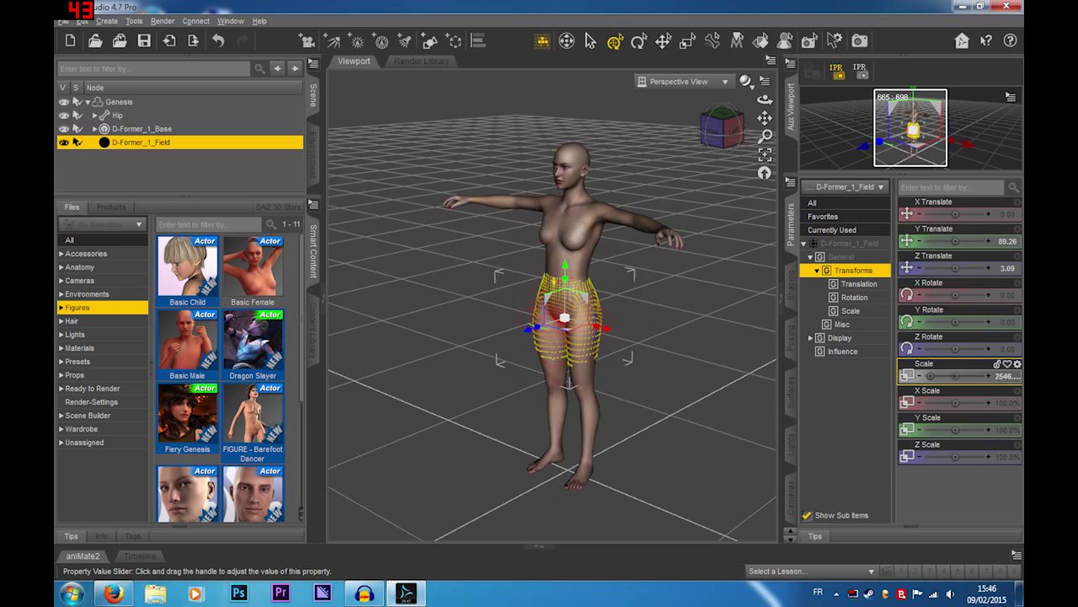
pyautogui.scroll(6, 676, 197)
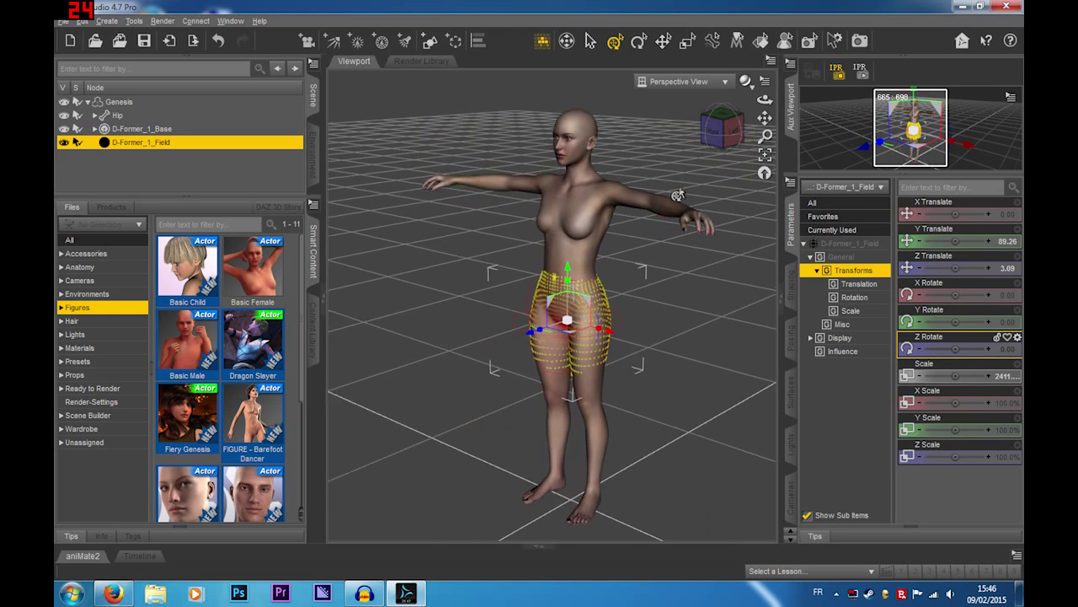
pyautogui.moveTo(734, 136); pyautogui.dragTo(701, 132)
pyautogui.moveTo(583, 292); pyautogui.dragTo(576, 195)
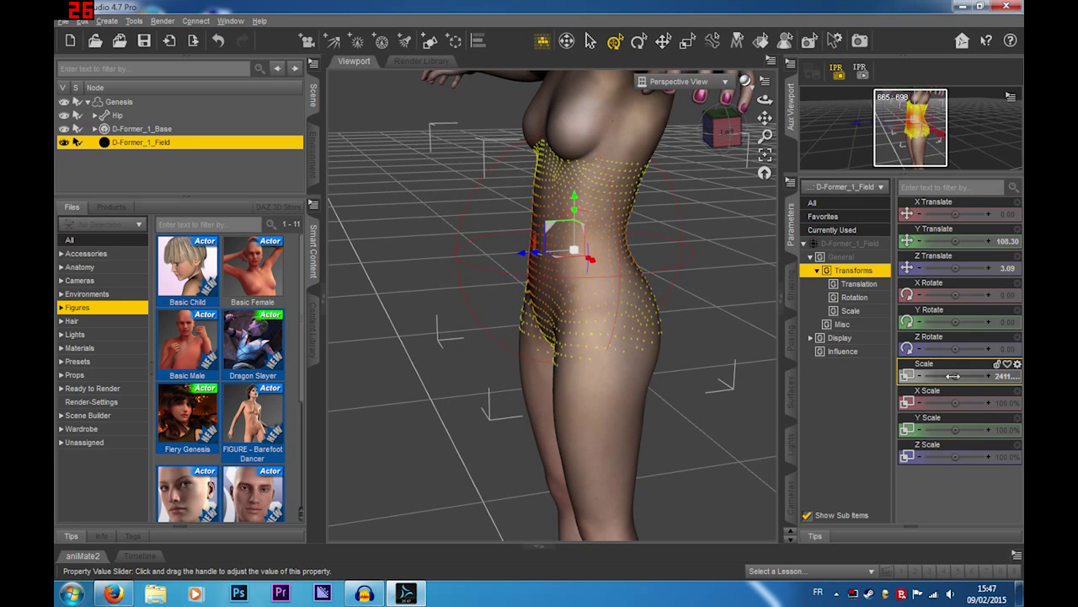
pyautogui.moveTo(952, 375); pyautogui.dragTo(967, 351)
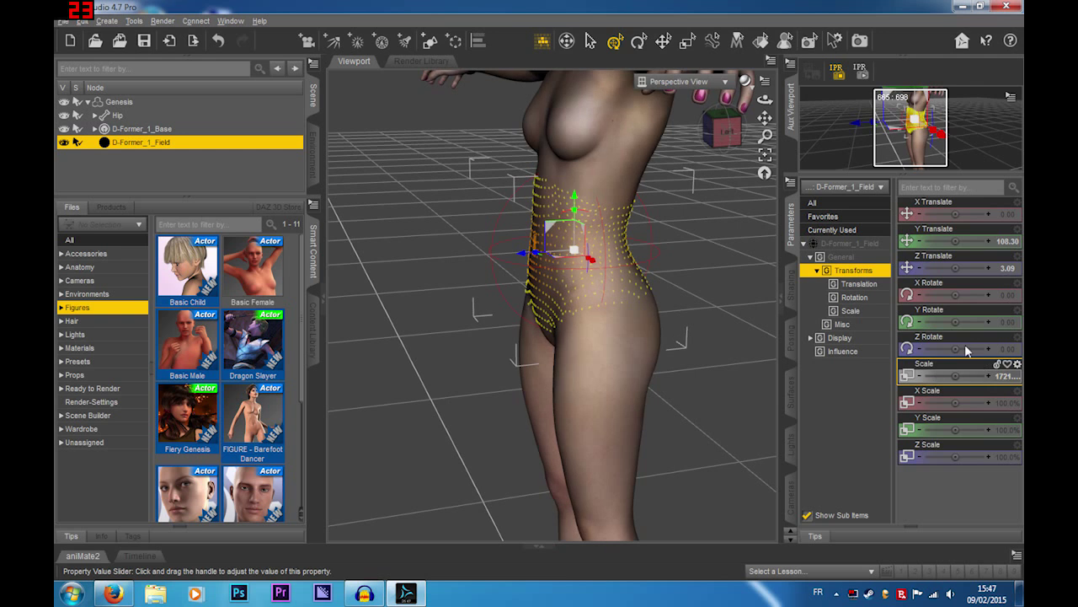
# - Move D-Former_1_Field forward to Z Translate 11.97 and up to Y Translate 113.40, over the front of the belly
pyautogui.click(738, 137)
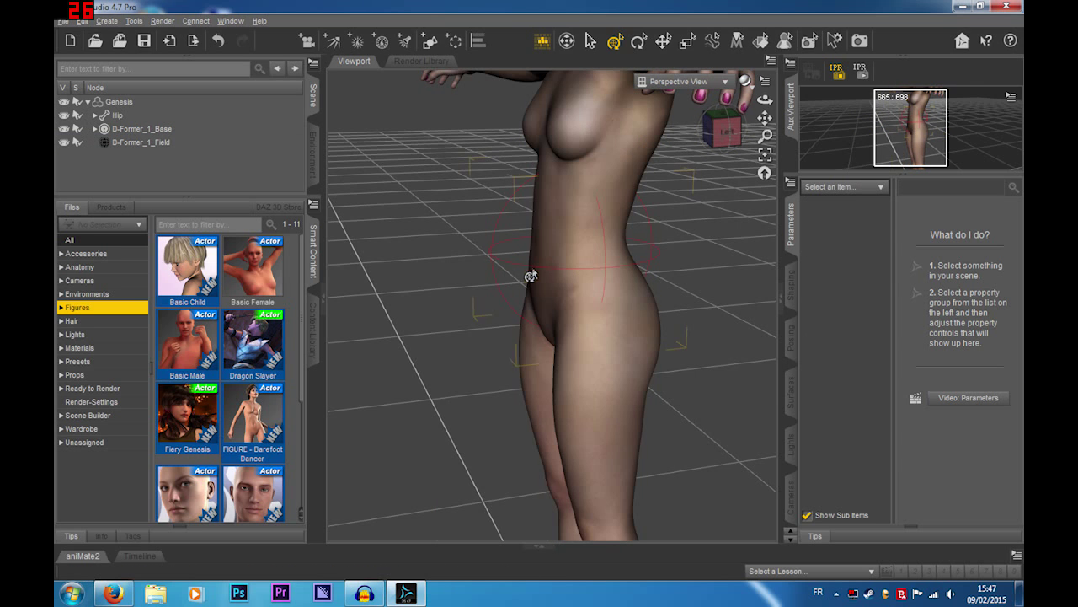
pyautogui.click(483, 258)
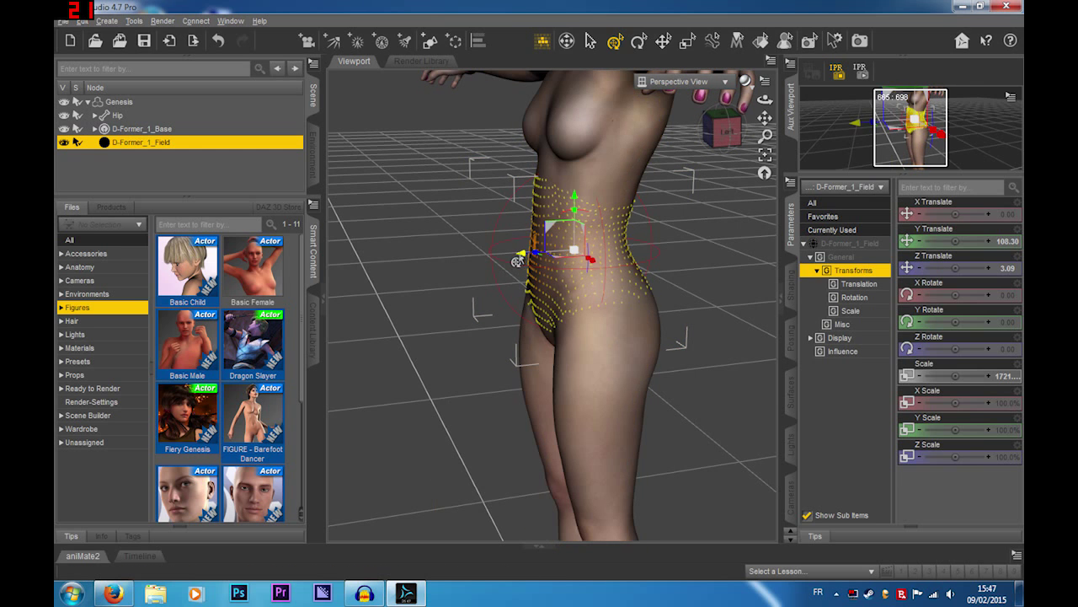
pyautogui.moveTo(517, 261); pyautogui.dragTo(481, 258)
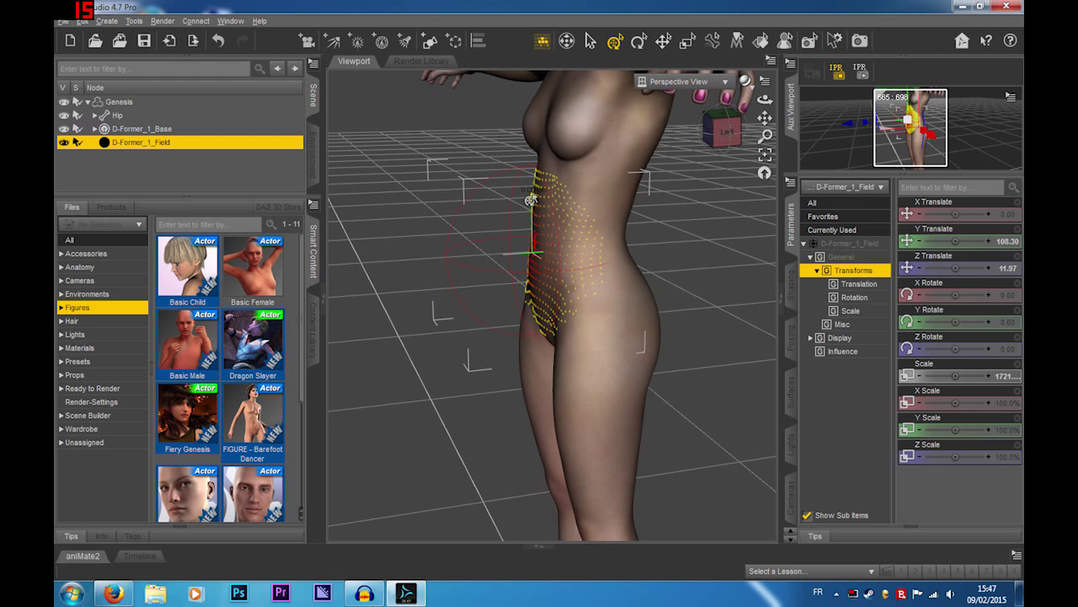
pyautogui.moveTo(530, 200); pyautogui.dragTo(535, 172)
# - Check the field from the front and side, and move it back slightly to Z Translate 10.52
pyautogui.click(725, 133)
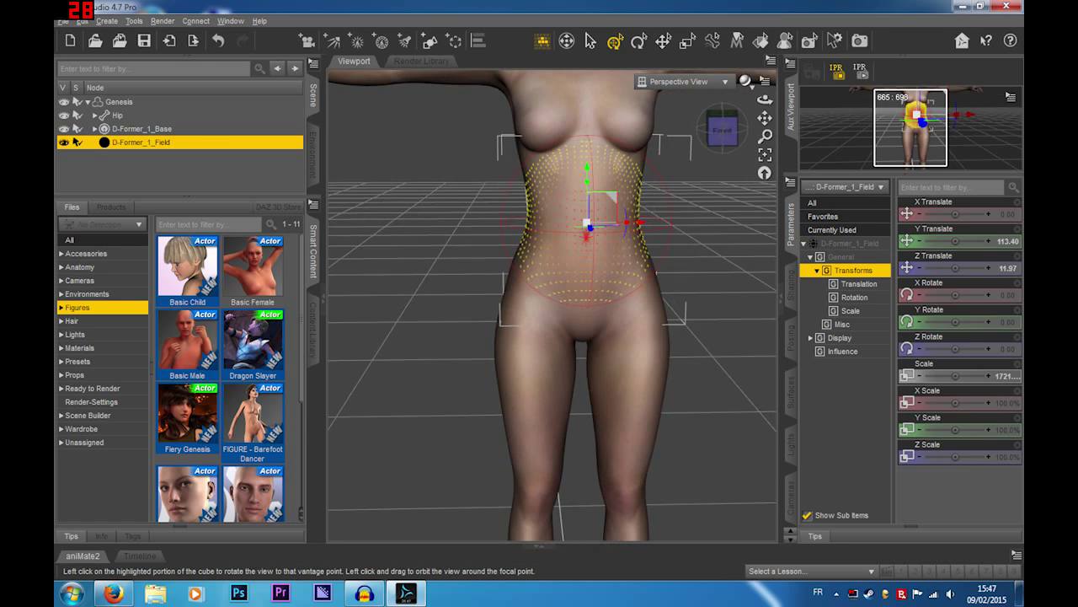
pyautogui.moveTo(723, 131); pyautogui.dragTo(678, 147)
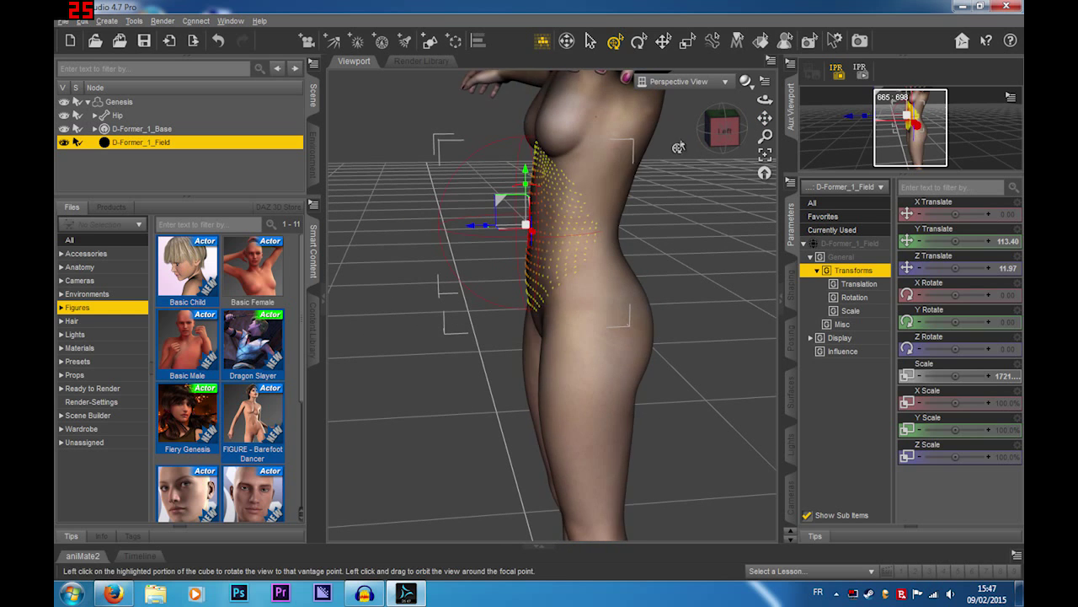
pyautogui.moveTo(471, 235); pyautogui.dragTo(477, 237)
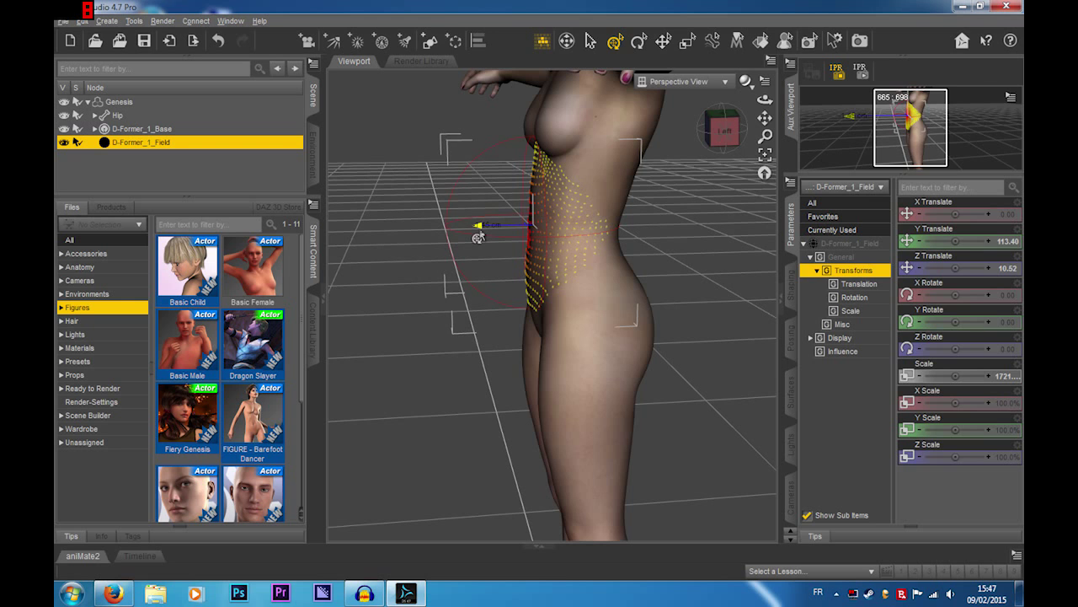
pyautogui.moveTo(706, 132); pyautogui.dragTo(726, 135)
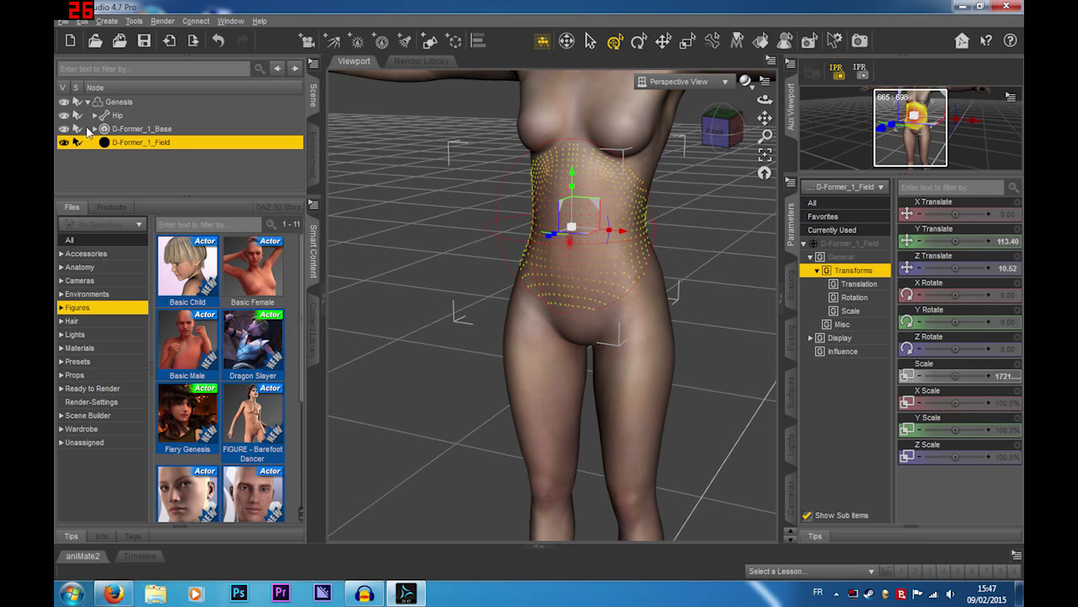
# - Expand D-Former_1_Base, select D-Former_1 and pull it forward to Z Translate 6.08 to push the belly out
pyautogui.click(93, 129)
pyautogui.click(145, 142)
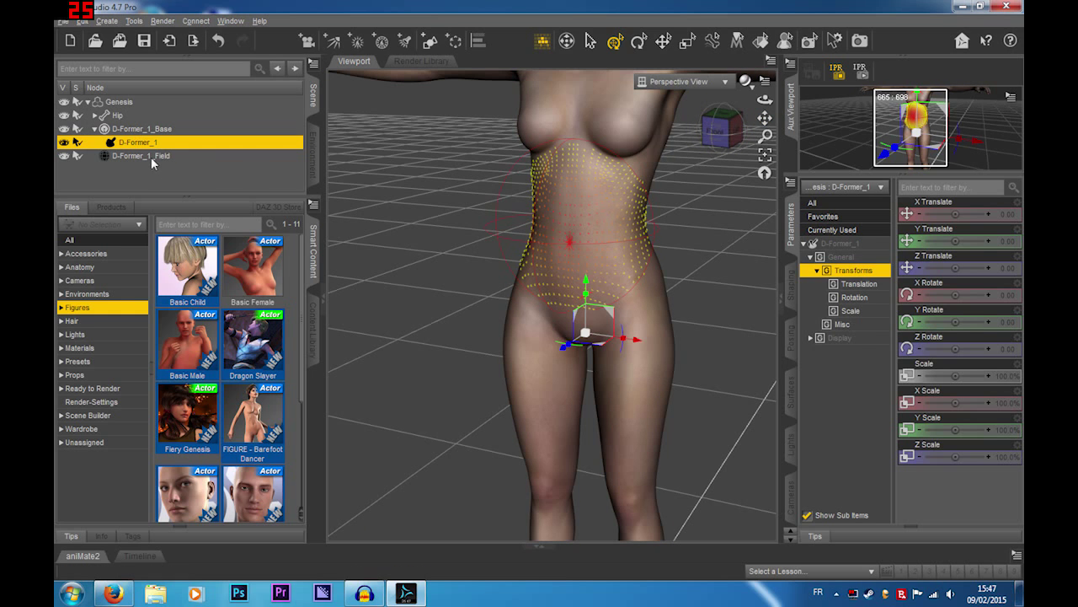
pyautogui.click(151, 156)
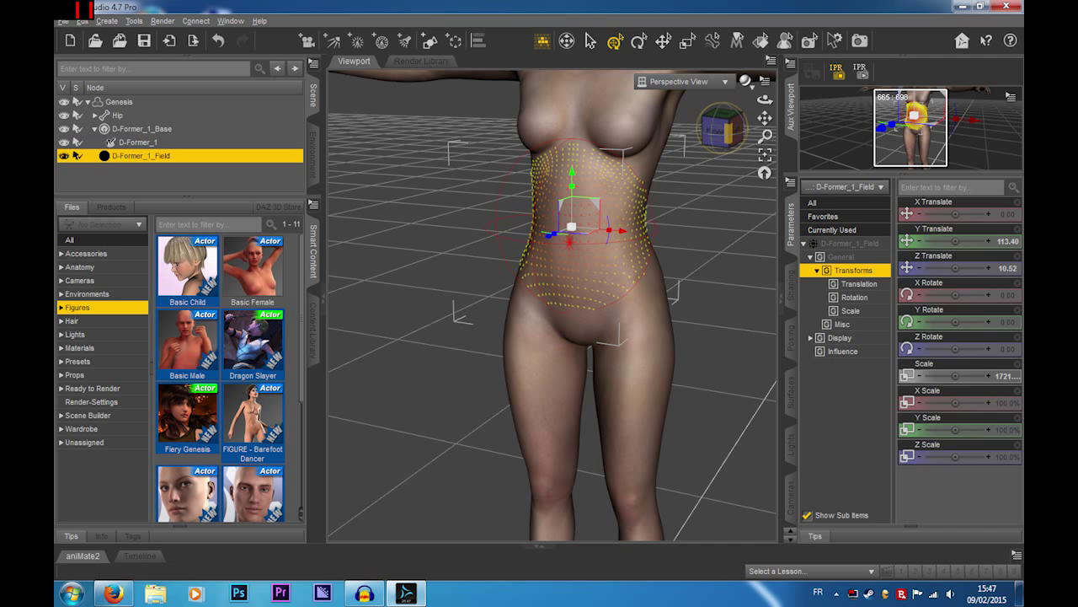
pyautogui.moveTo(728, 133); pyautogui.dragTo(699, 180)
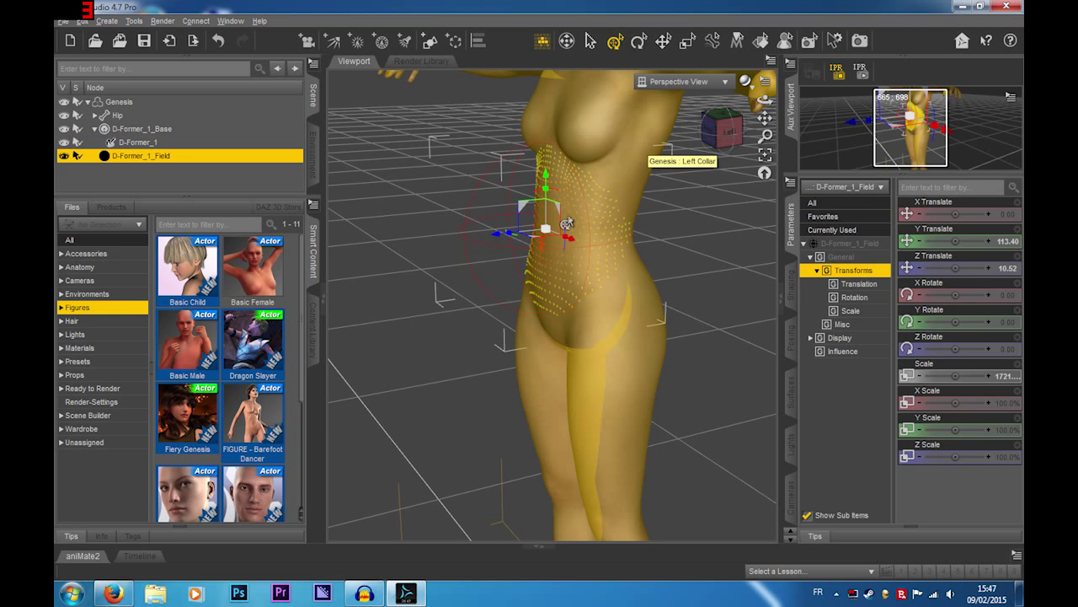
pyautogui.scroll(3, 564, 223)
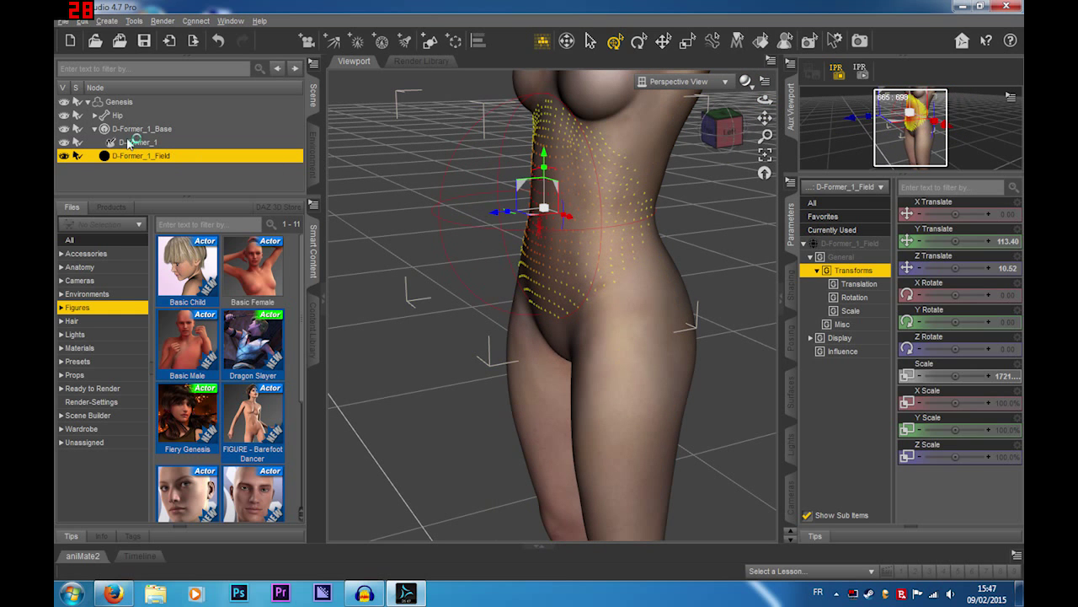
pyautogui.click(135, 141)
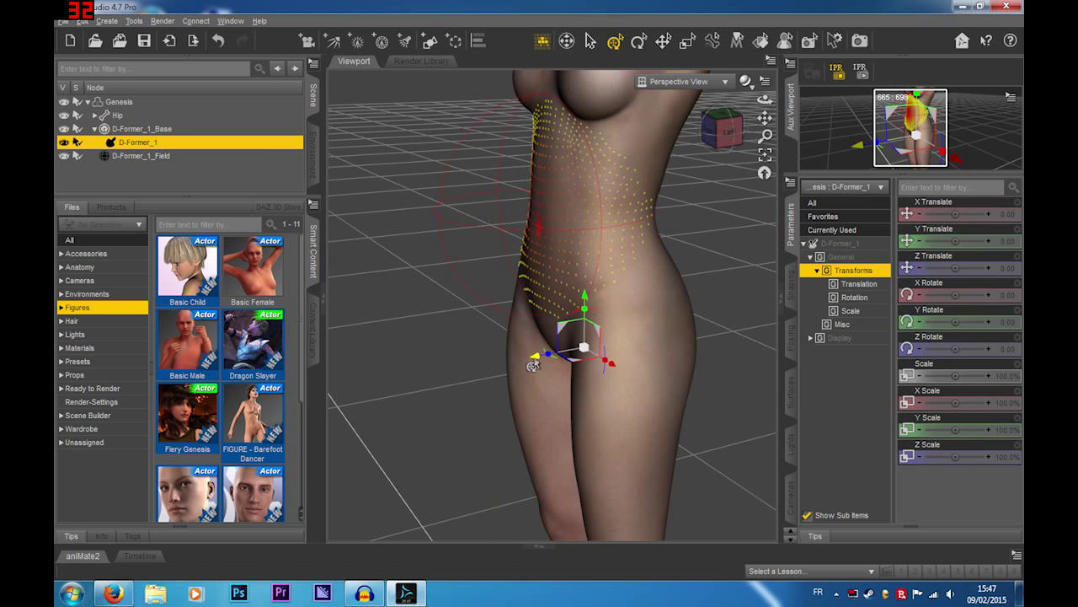
pyautogui.moveTo(534, 362); pyautogui.dragTo(497, 366)
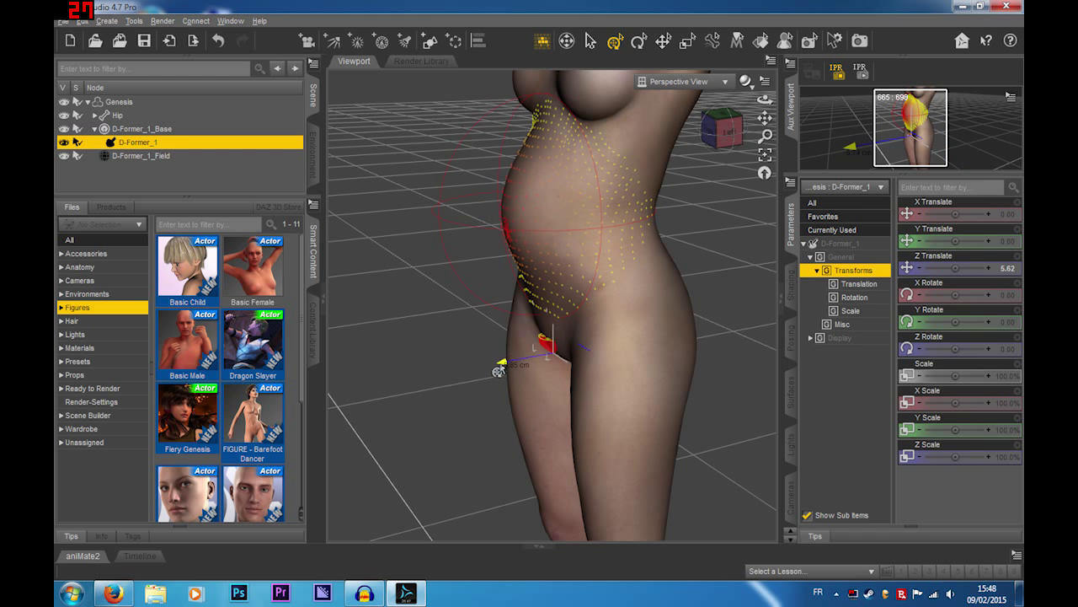
# - Raise D-Former_1_Field to Y Translate 114.12 to shift its influence slightly higher on the belly
pyautogui.click(715, 126)
pyautogui.moveTo(722, 130); pyautogui.dragTo(696, 135)
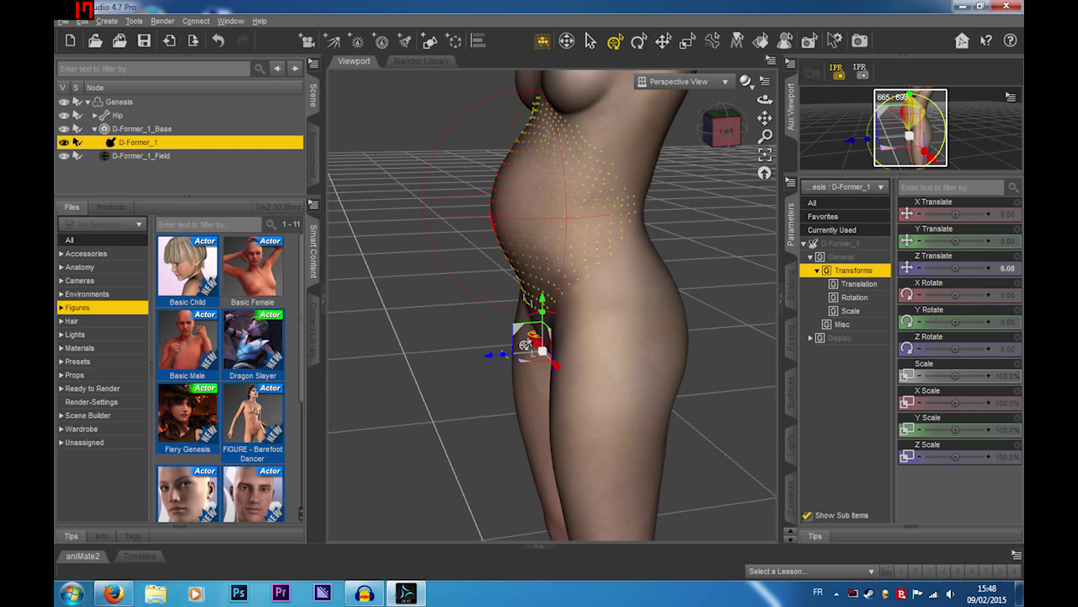
pyautogui.click(125, 156)
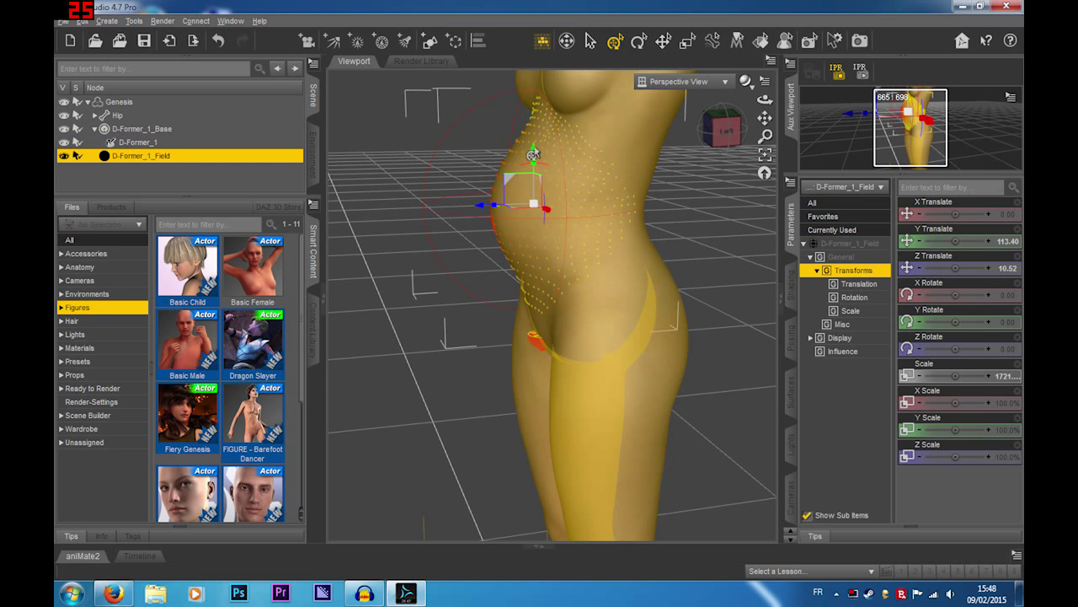
pyautogui.moveTo(532, 152); pyautogui.dragTo(531, 148)
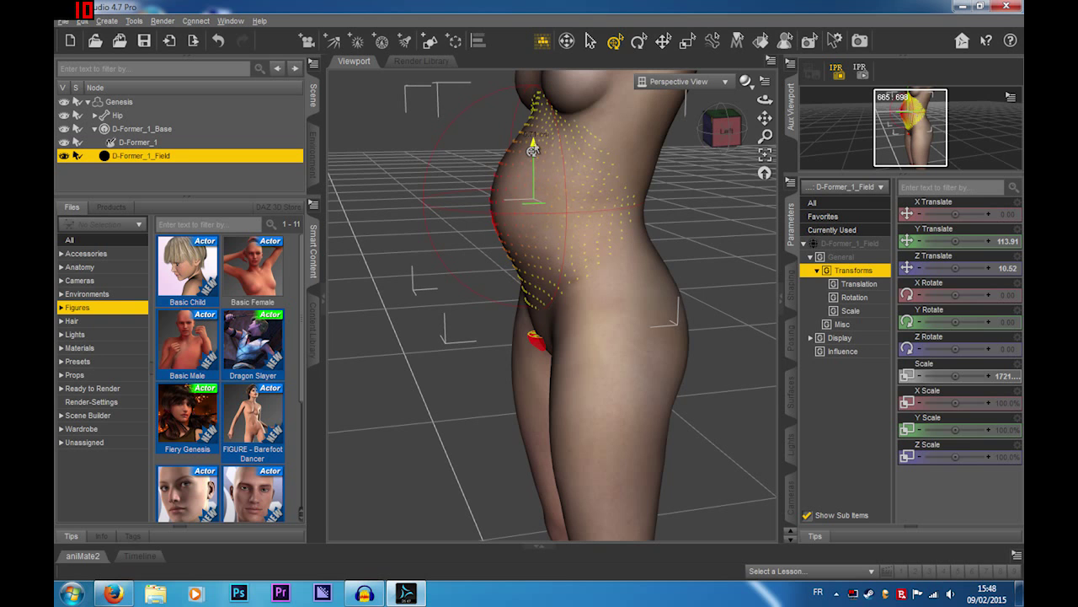
pyautogui.moveTo(533, 149); pyautogui.dragTo(533, 148)
pyautogui.scroll(-4, 688, 217)
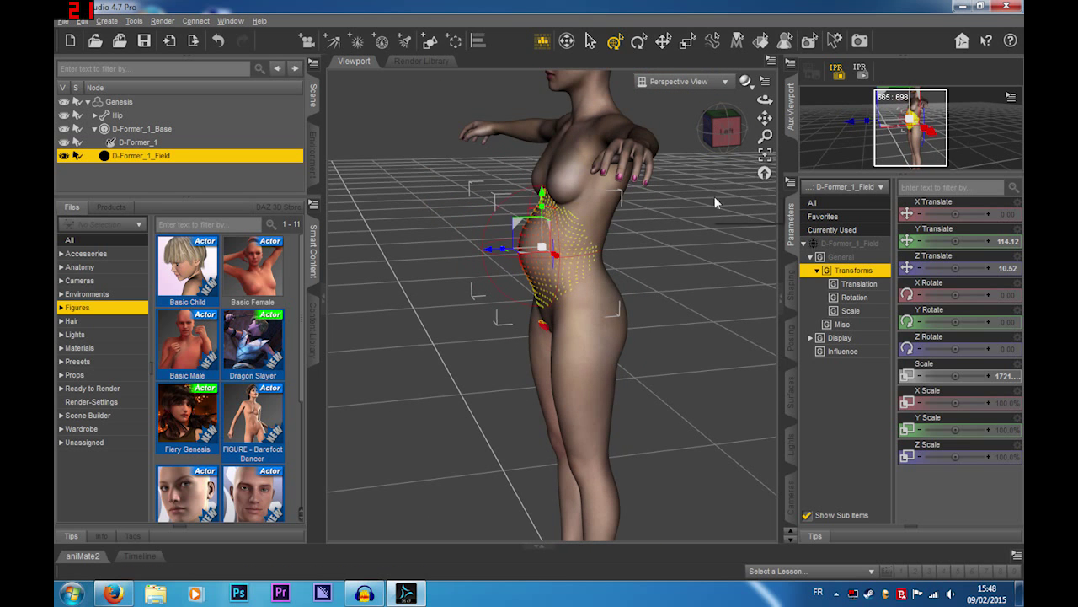
# - Inspect the whole figure from behind and from the side with nothing selected, and reselect D-Former_1_Field
pyautogui.click(734, 197)
pyautogui.click(725, 128)
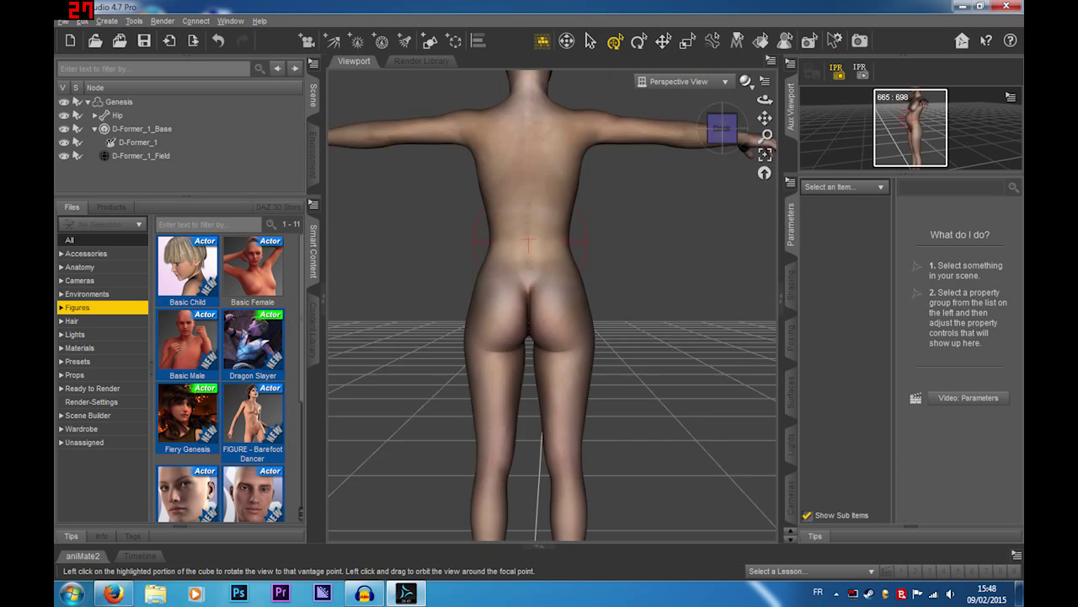
pyautogui.moveTo(722, 129); pyautogui.dragTo(686, 132)
pyautogui.scroll(-5, 551, 211)
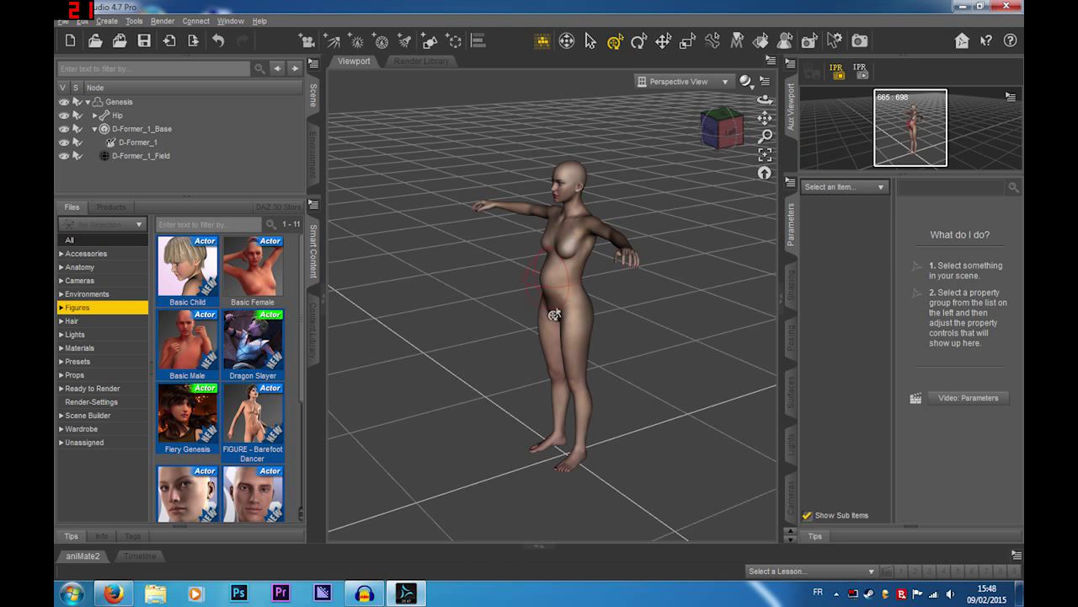
pyautogui.click(531, 274)
pyautogui.scroll(3, 630, 283)
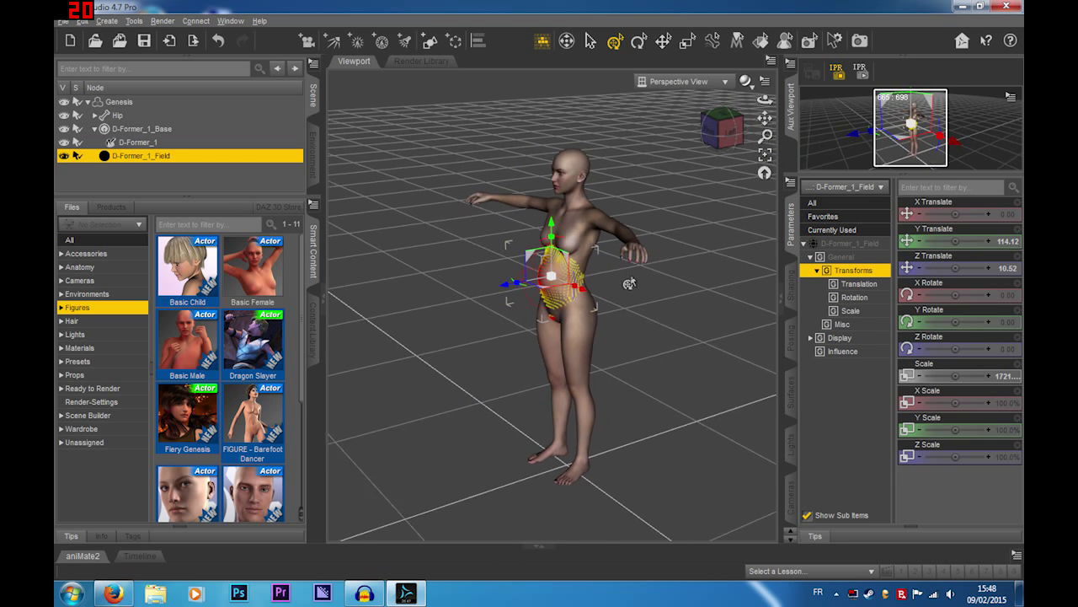
pyautogui.scroll(4, 630, 283)
# - Examine the belly's surface and the field's influence points up close from several angles
pyautogui.moveTo(722, 129)
pyautogui.mouseDown()
pyautogui.moveTo(657, 128)
pyautogui.moveTo(762, 128)
pyautogui.moveTo(699, 128)
pyautogui.moveTo(731, 138)
pyautogui.mouseUp()
pyautogui.click(723, 128)
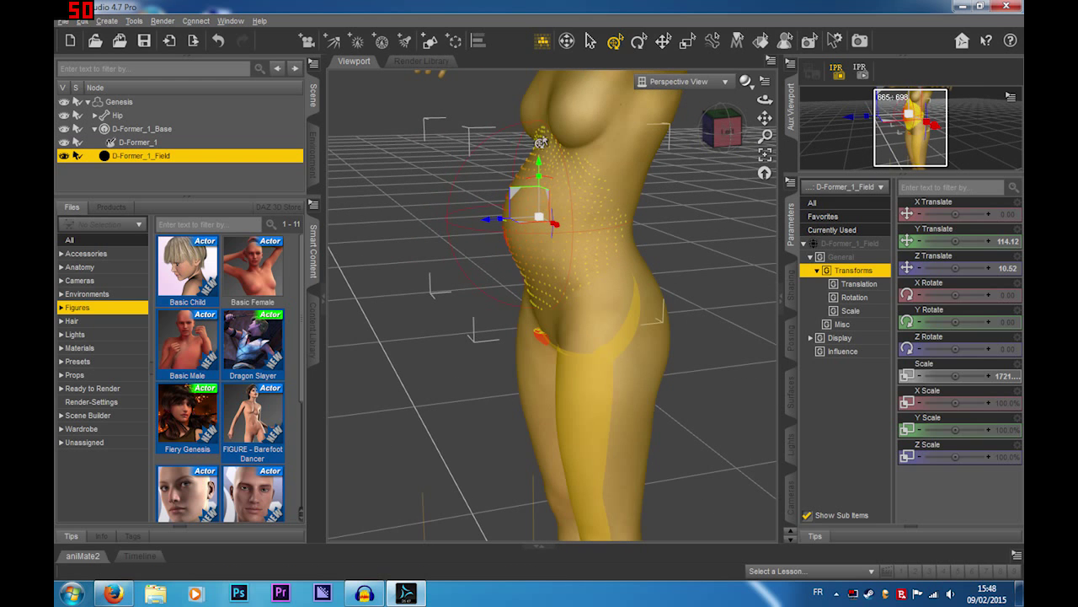
pyautogui.moveTo(730, 133); pyautogui.dragTo(696, 130)
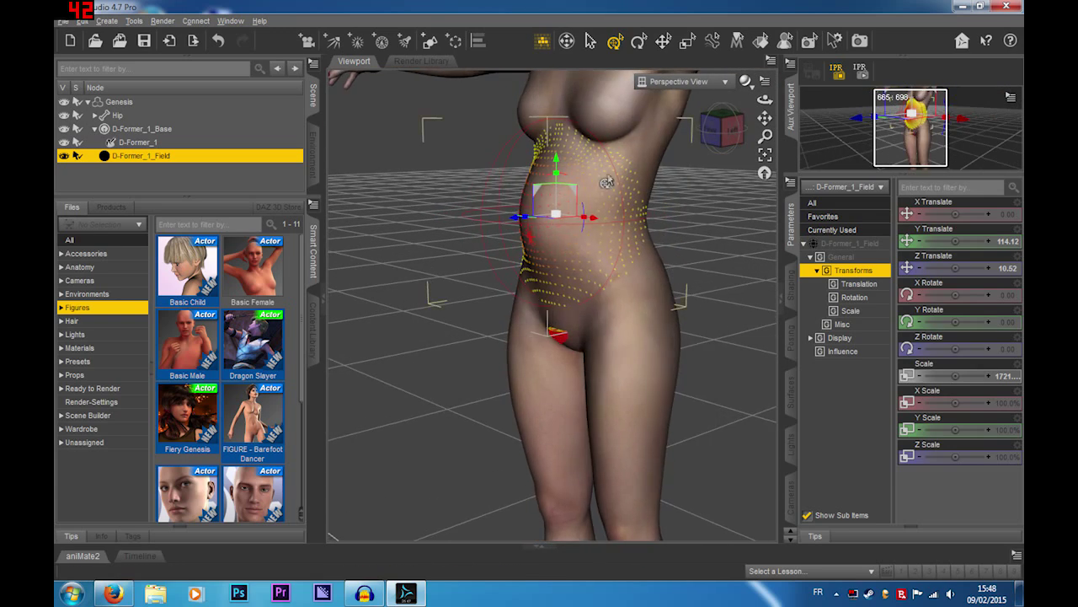
pyautogui.scroll(4, 607, 182)
pyautogui.moveTo(765, 118); pyautogui.dragTo(696, 242)
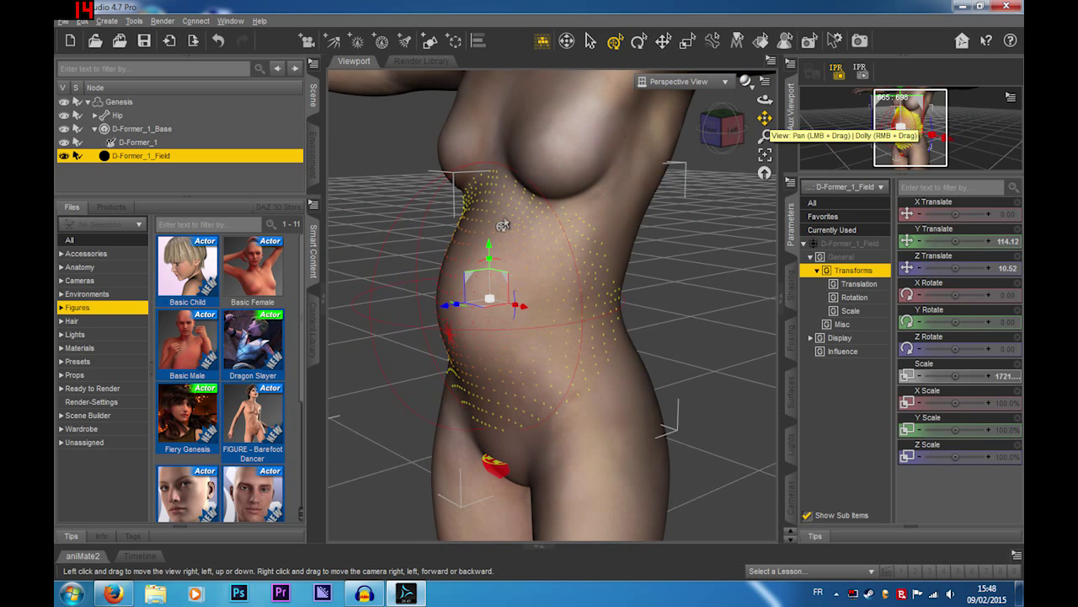
pyautogui.scroll(5, 544, 211)
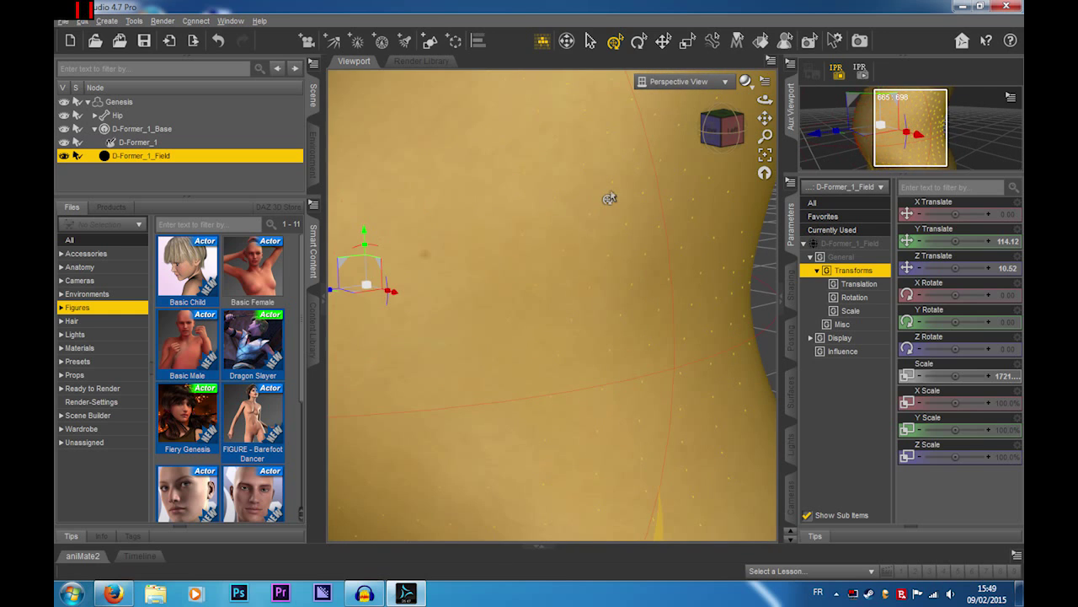
pyautogui.scroll(-6, 679, 166)
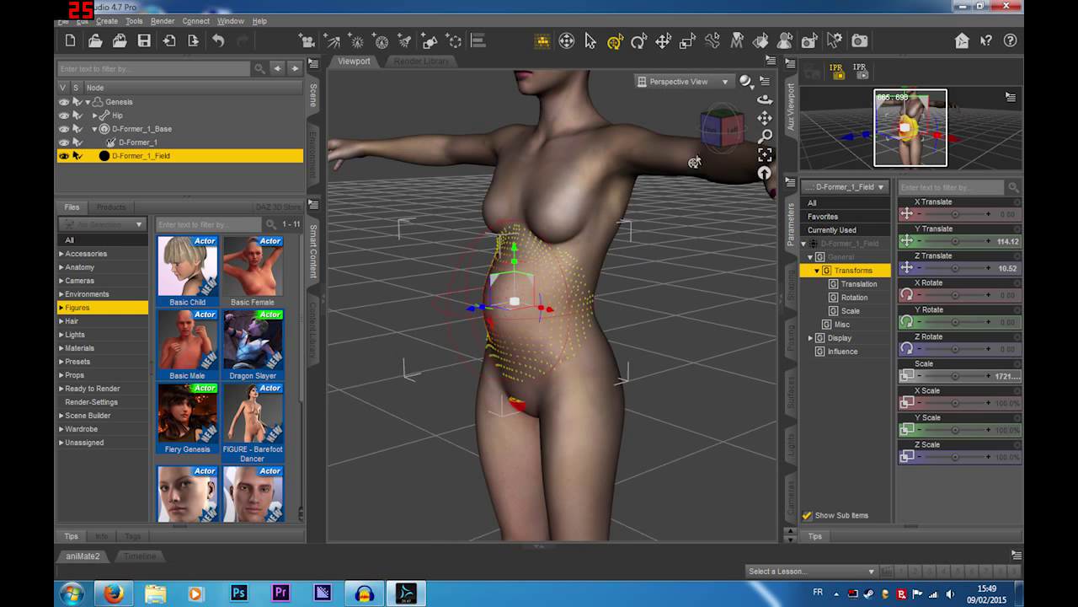
pyautogui.moveTo(715, 128)
pyautogui.mouseDown()
pyautogui.moveTo(750, 118)
pyautogui.moveTo(714, 111)
pyautogui.mouseUp()
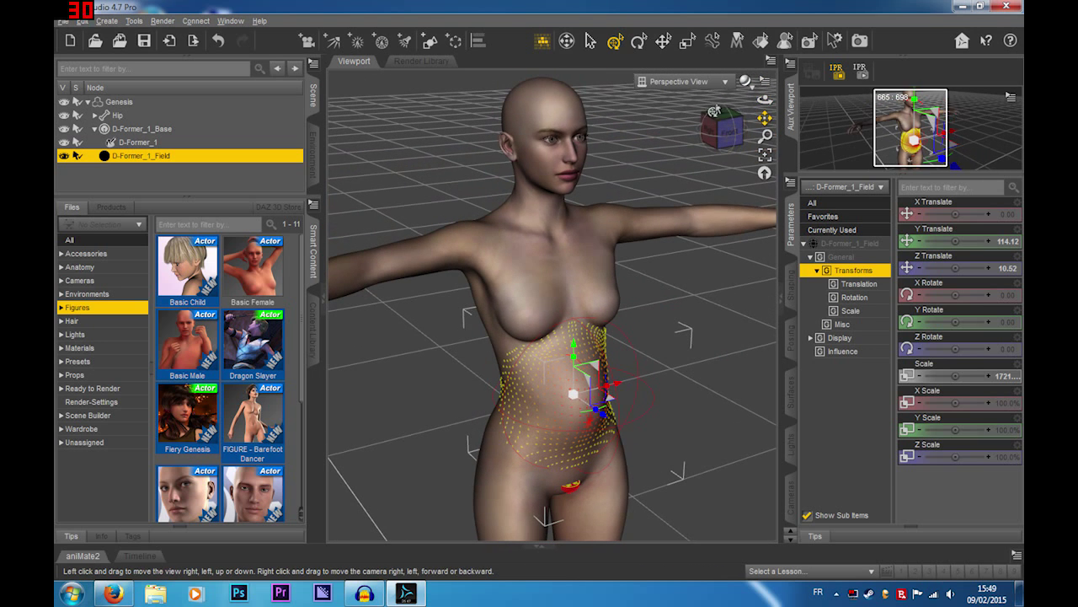
# - Preview the figure's mesh in wireframe and Smooth Shaded display, and return the viewport to Texture Shaded
pyautogui.click(744, 81)
pyautogui.click(723, 160)
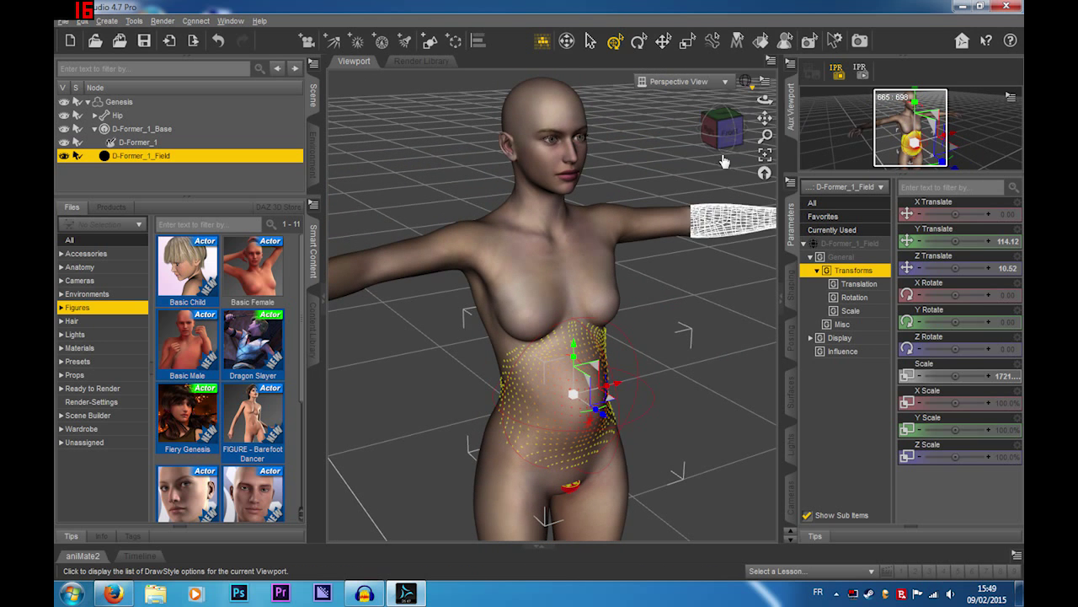
pyautogui.click(712, 133)
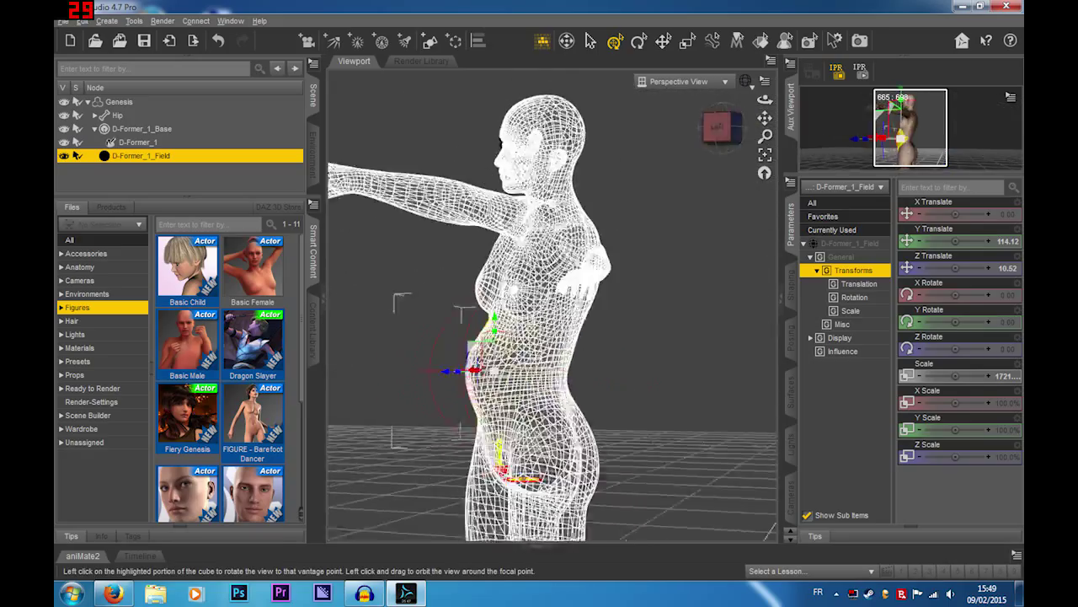
pyautogui.moveTo(716, 128); pyautogui.dragTo(743, 126)
pyautogui.click(747, 81)
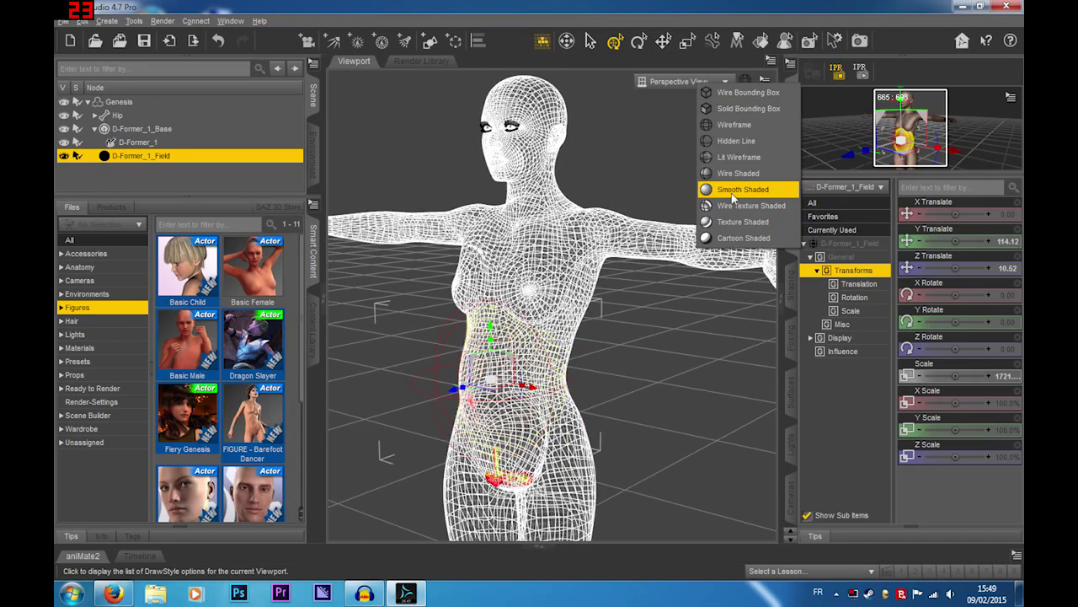
pyautogui.click(734, 194)
pyautogui.click(749, 82)
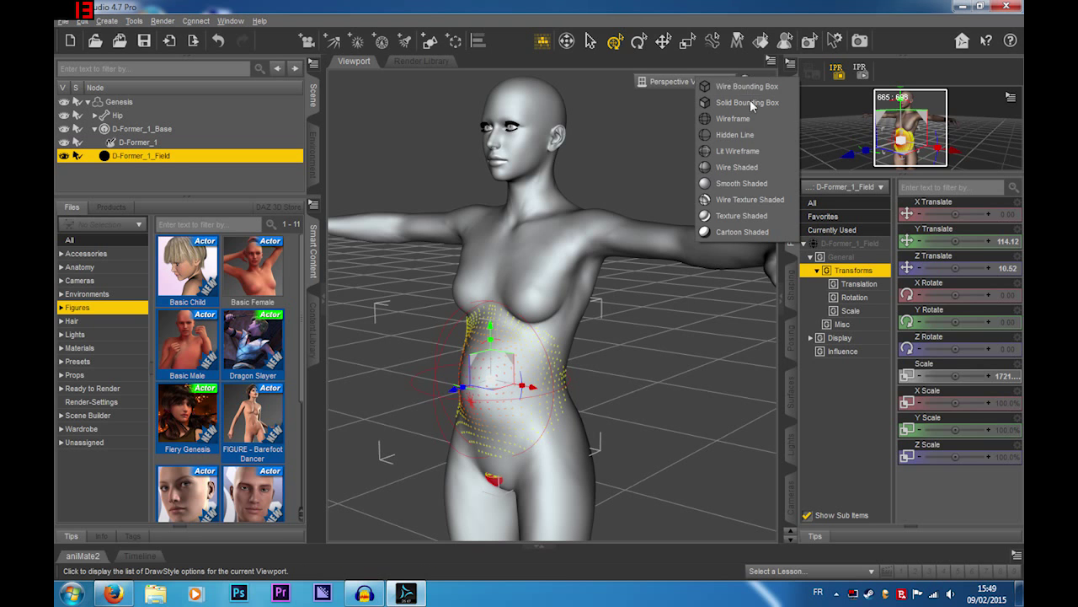
pyautogui.click(742, 211)
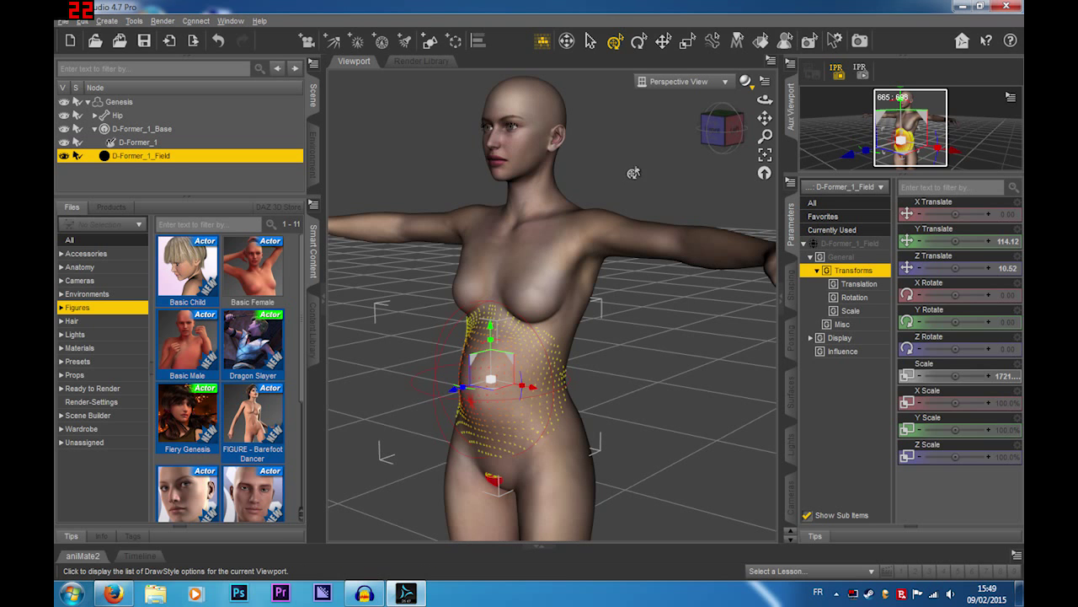
# - Examine the bulged belly's profile and the field's coverage from the right, left and front views
pyautogui.click(722, 128)
pyautogui.scroll(5, 626, 352)
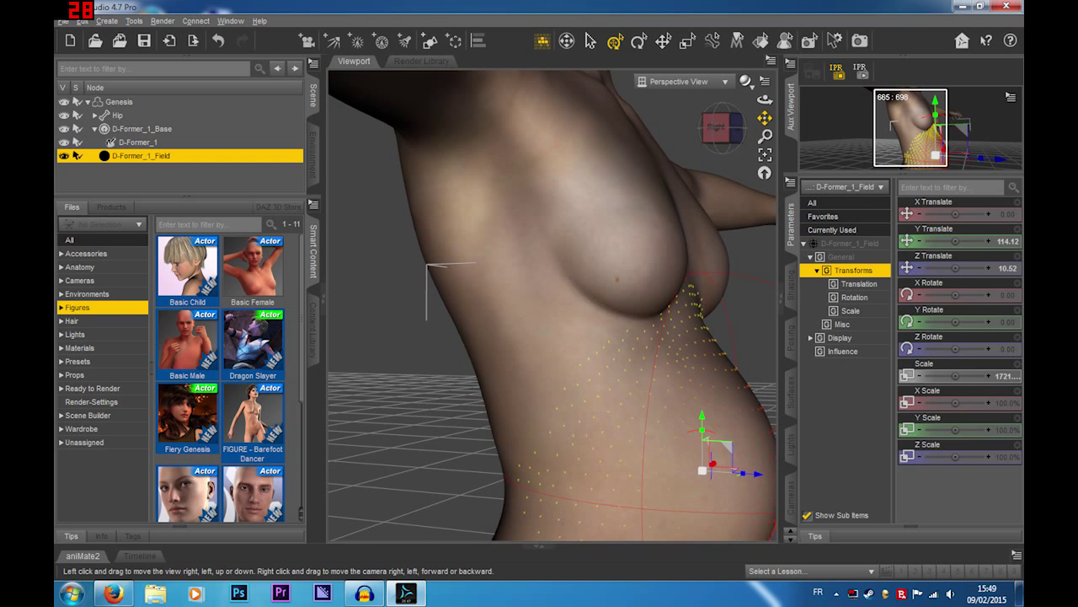
pyautogui.moveTo(765, 118); pyautogui.dragTo(735, 55)
pyautogui.scroll(3, 701, 192)
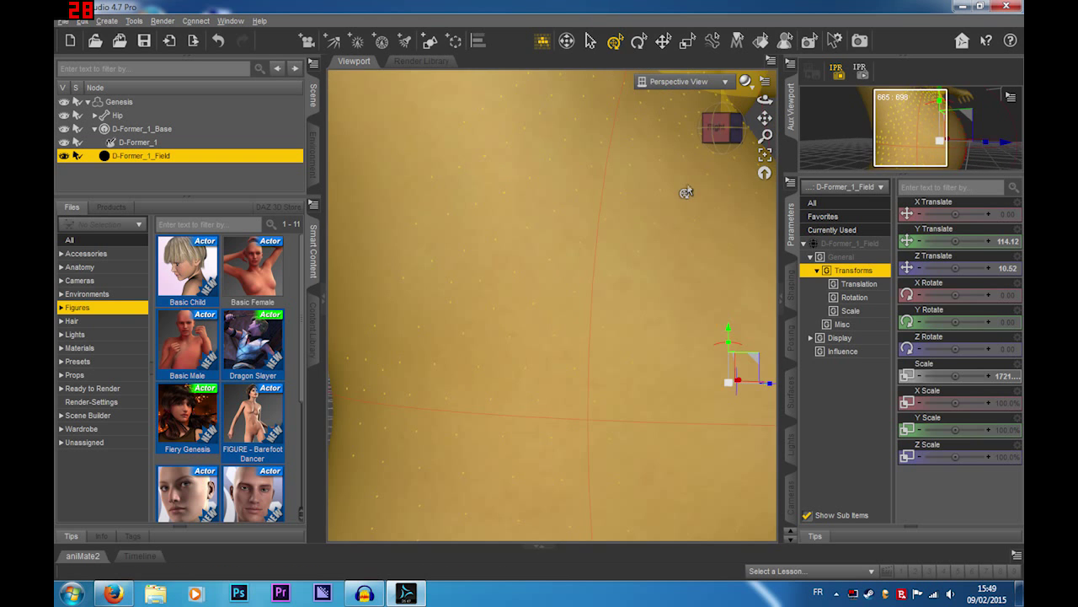
pyautogui.scroll(-5, 686, 192)
pyautogui.moveTo(734, 132); pyautogui.dragTo(662, 130)
pyautogui.moveTo(726, 131); pyautogui.dragTo(758, 133)
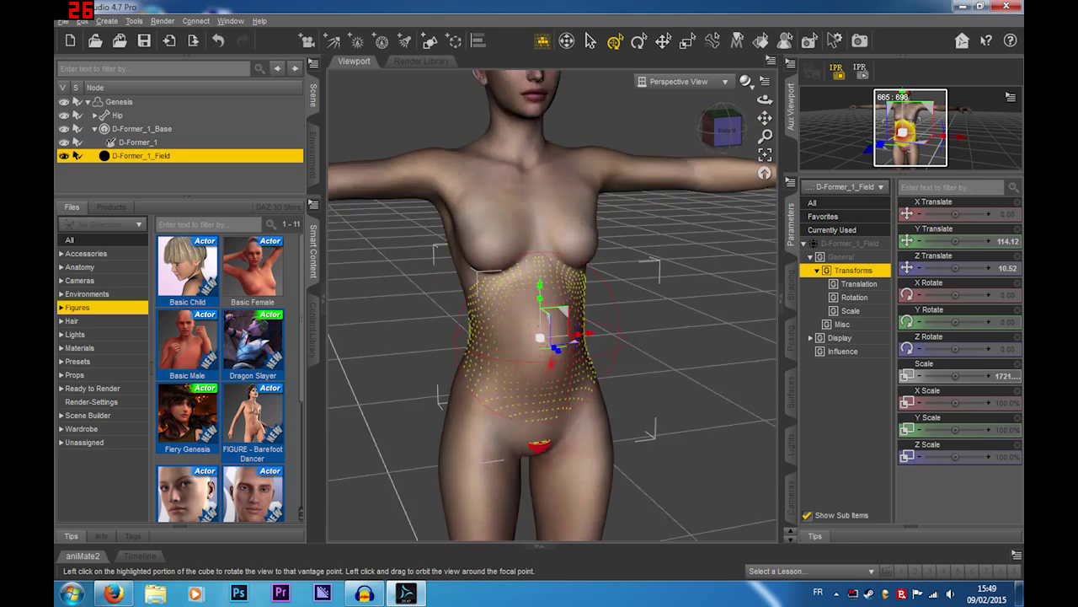
pyautogui.click(726, 145)
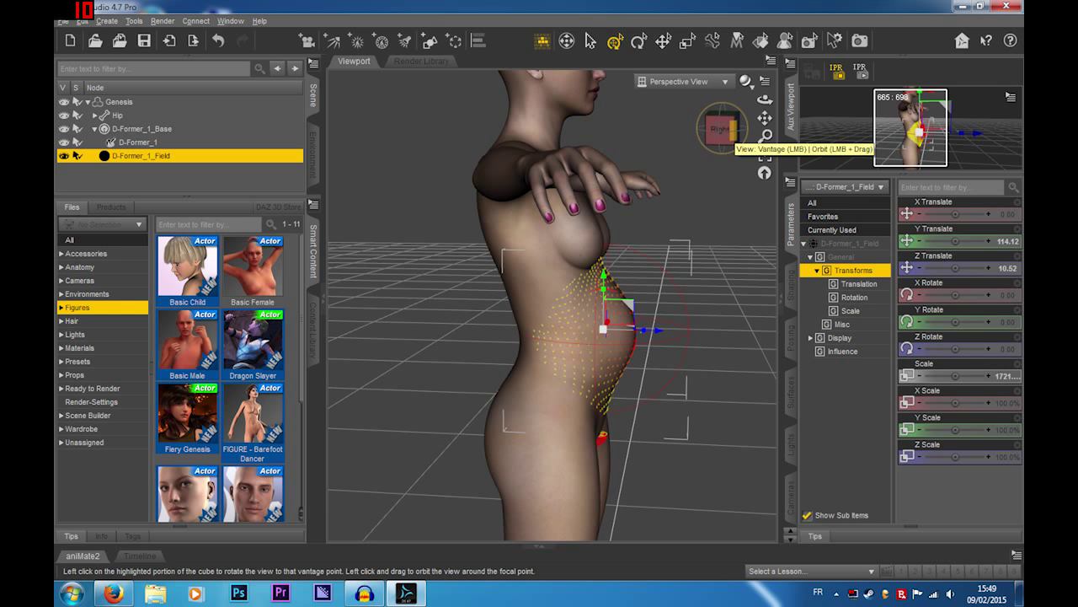
pyautogui.click(732, 131)
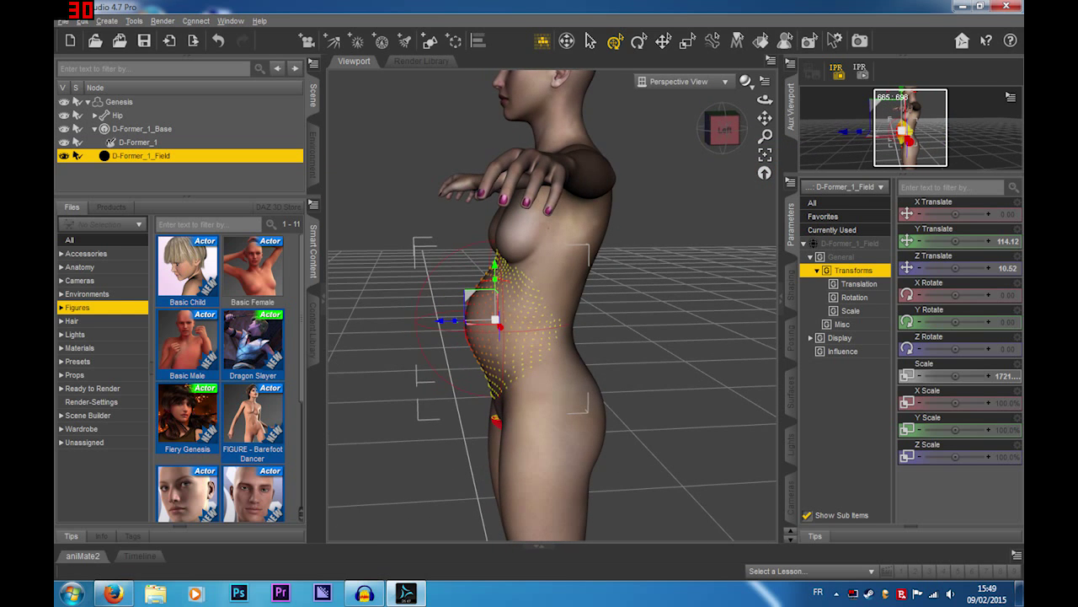
pyautogui.click(707, 131)
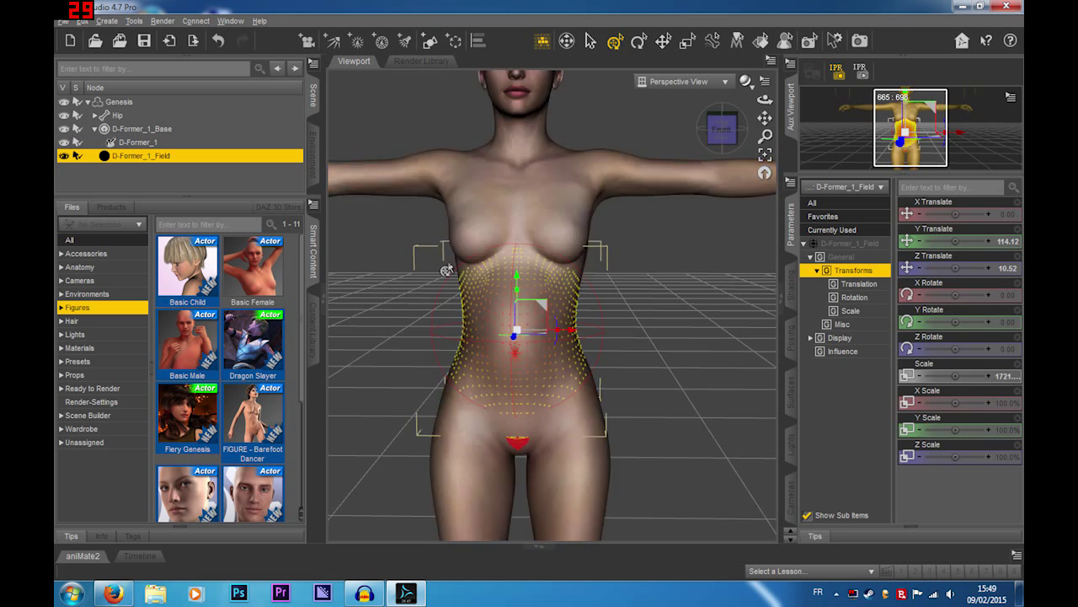
pyautogui.moveTo(726, 129); pyautogui.dragTo(666, 217)
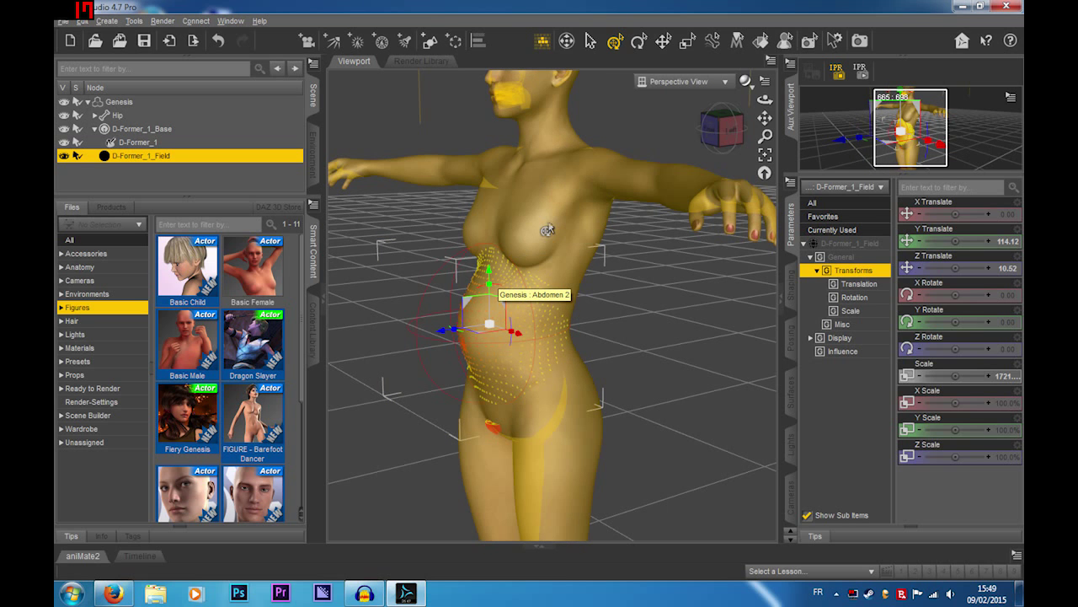
pyautogui.scroll(3, 549, 226)
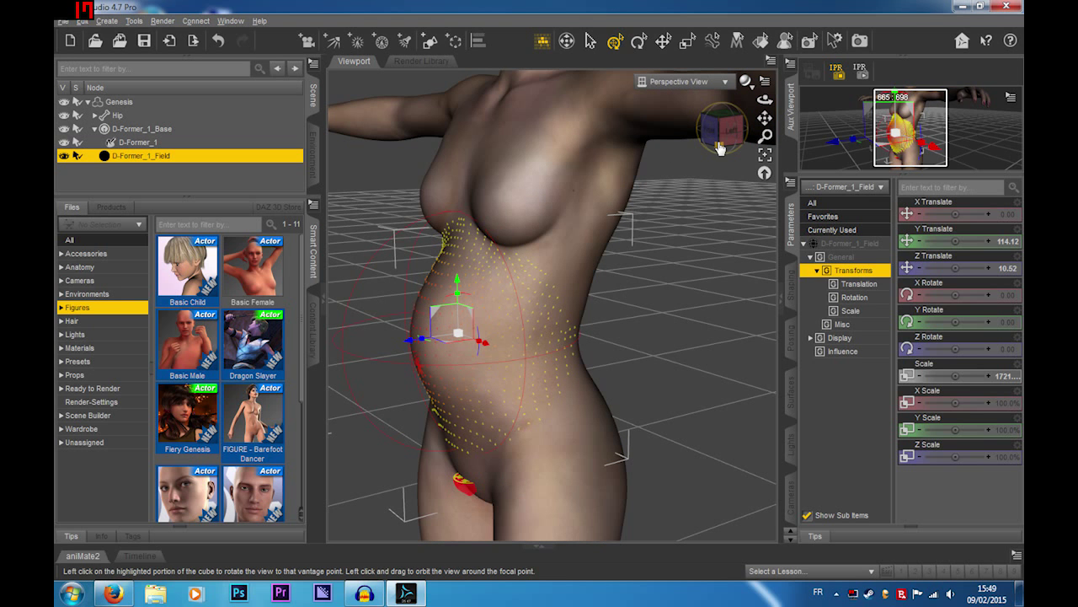
pyautogui.click(718, 148)
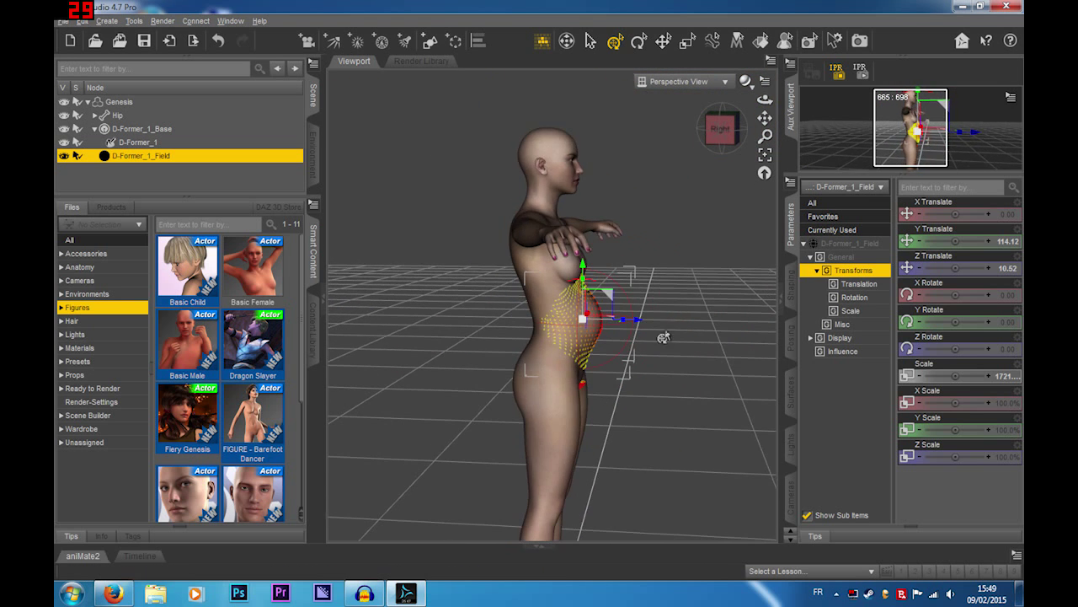
# - Create a sphere primitive of 1 m diameter at World Center with 12 segments and 24 sides, and delete it
pyautogui.click(428, 41)
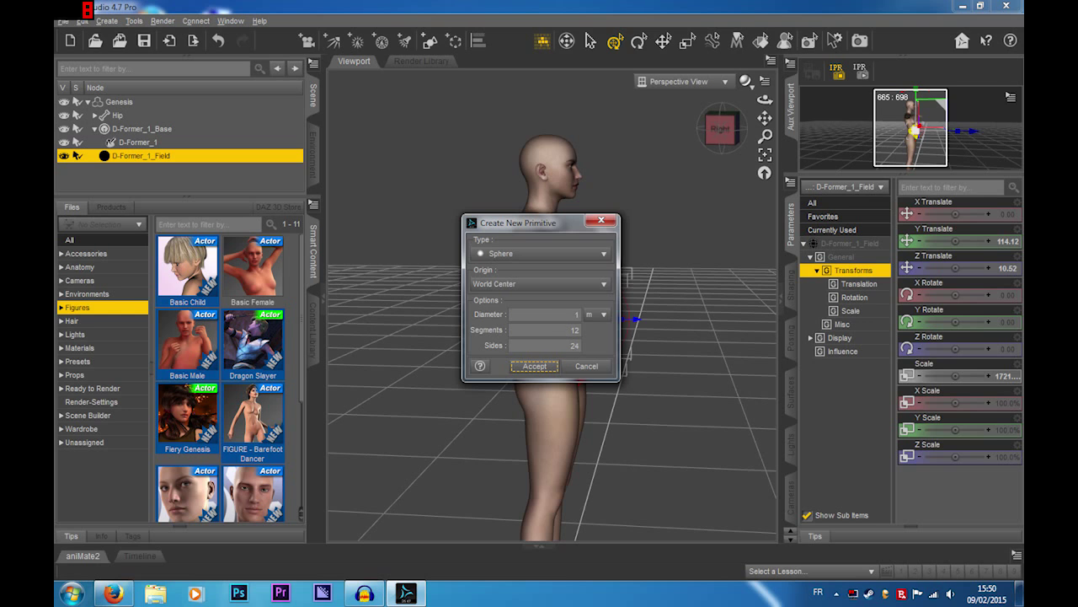
pyautogui.click(554, 372)
pyautogui.moveTo(721, 129); pyautogui.dragTo(590, 156)
pyautogui.click(580, 459)
pyautogui.press('Delete')
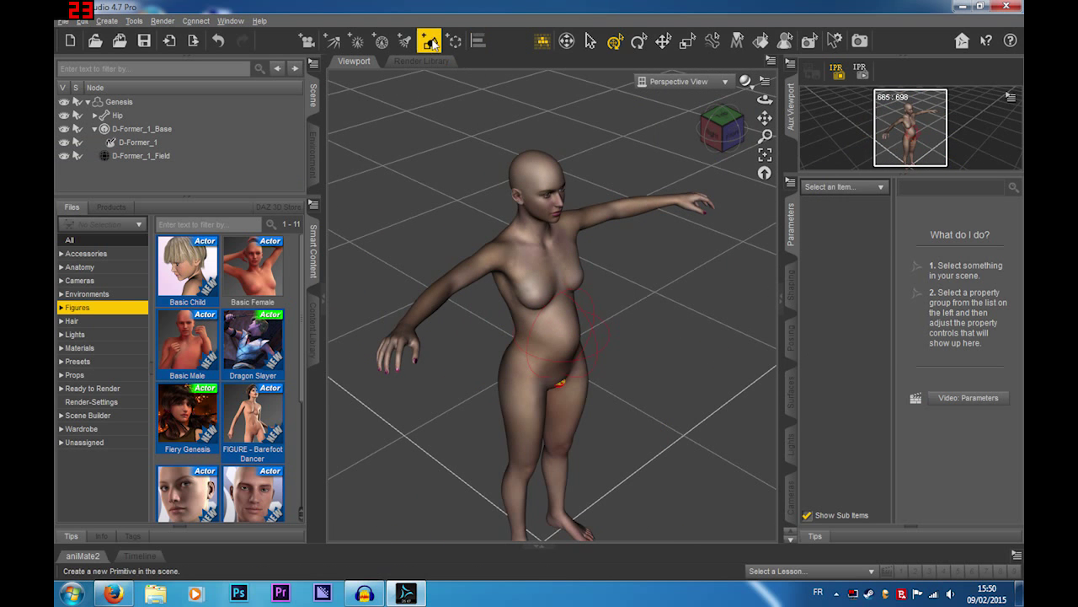
# - Create a cube primitive with a size of 1 m and 1 division at World Center
pyautogui.click(430, 40)
pyautogui.click(548, 253)
pyautogui.click(510, 214)
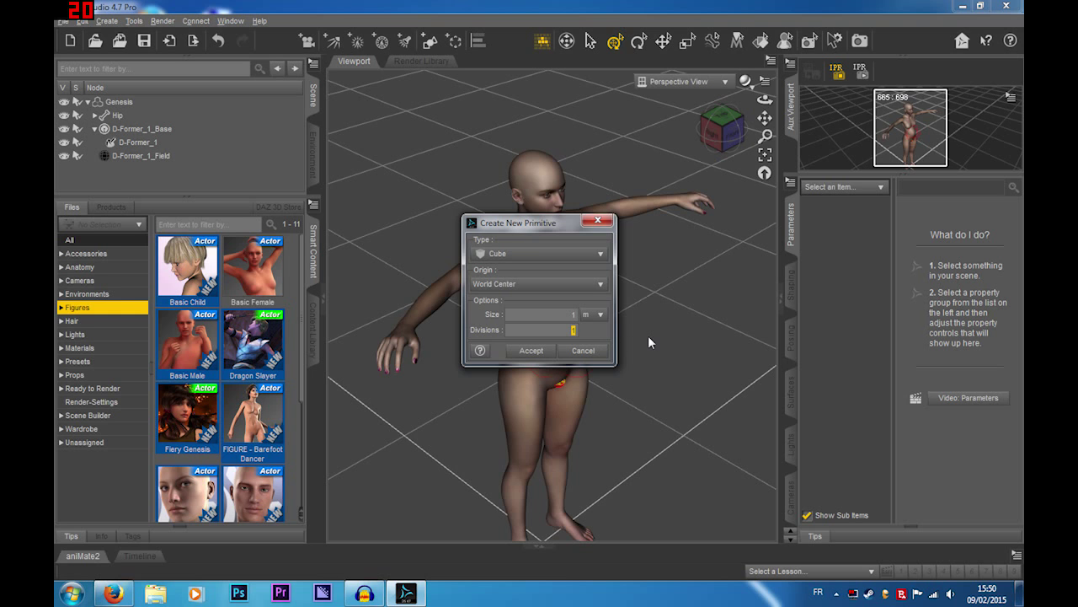
pyautogui.click(531, 350)
# - Delete the Genesis figure from the scene together with its D-Former
pyautogui.moveTo(718, 135)
pyautogui.mouseDown()
pyautogui.moveTo(735, 138)
pyautogui.moveTo(722, 141)
pyautogui.mouseUp()
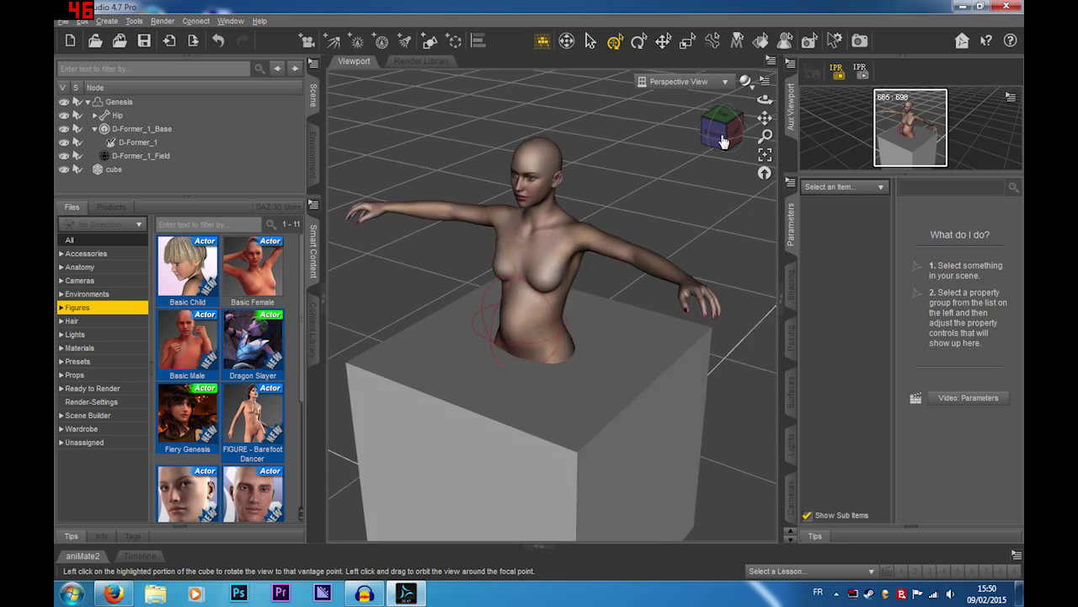
pyautogui.click(512, 277)
pyautogui.press('Delete')
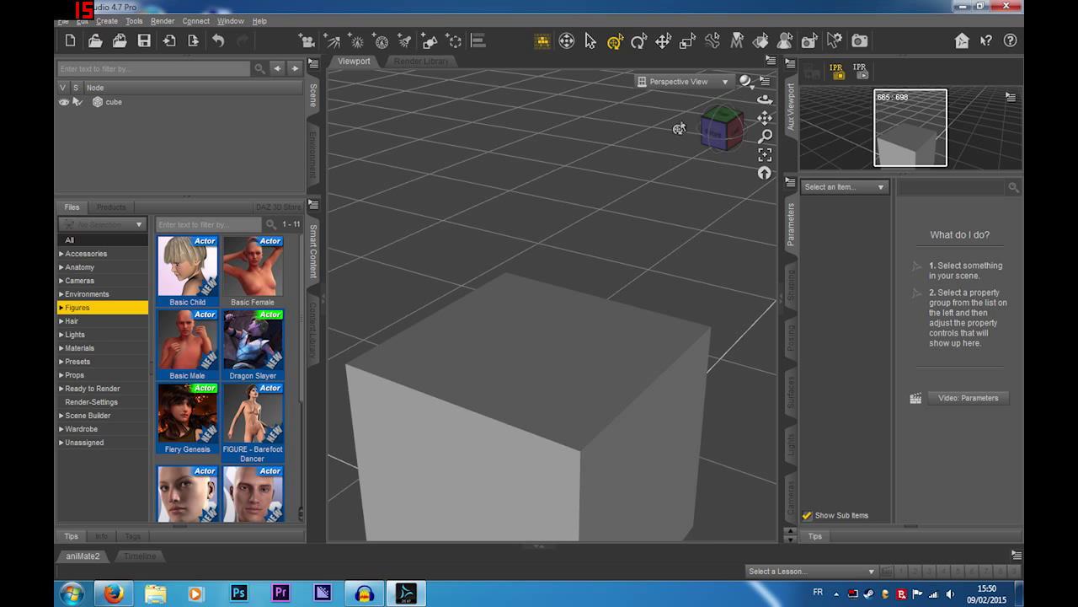
# - Add a D-Former named D-Former_1 to the single-division cube
pyautogui.moveTo(719, 131); pyautogui.dragTo(695, 84)
pyautogui.scroll(-5, 633, 533)
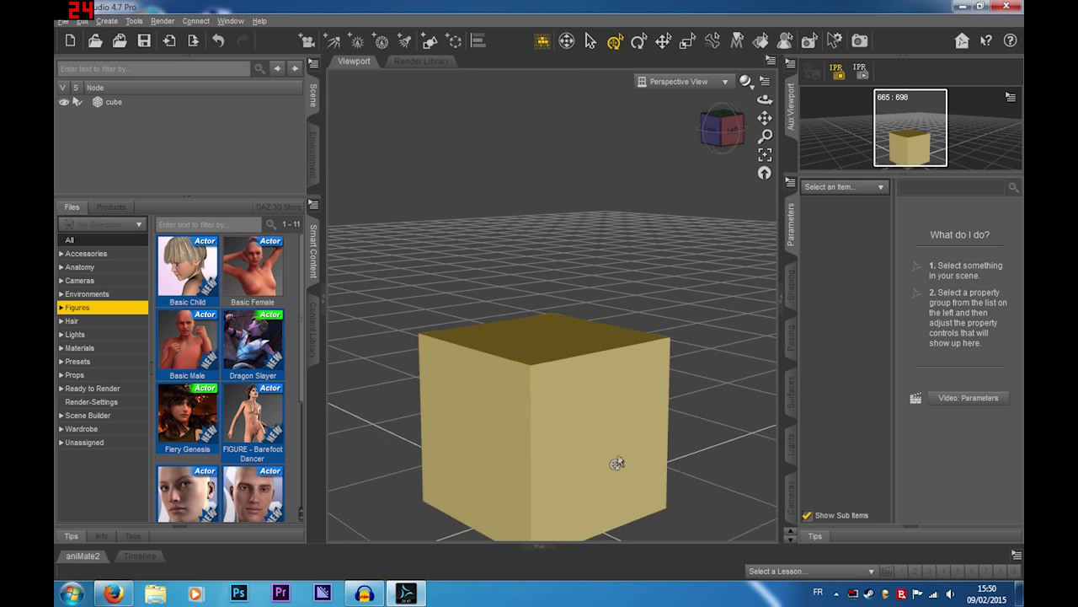
pyautogui.click(98, 101)
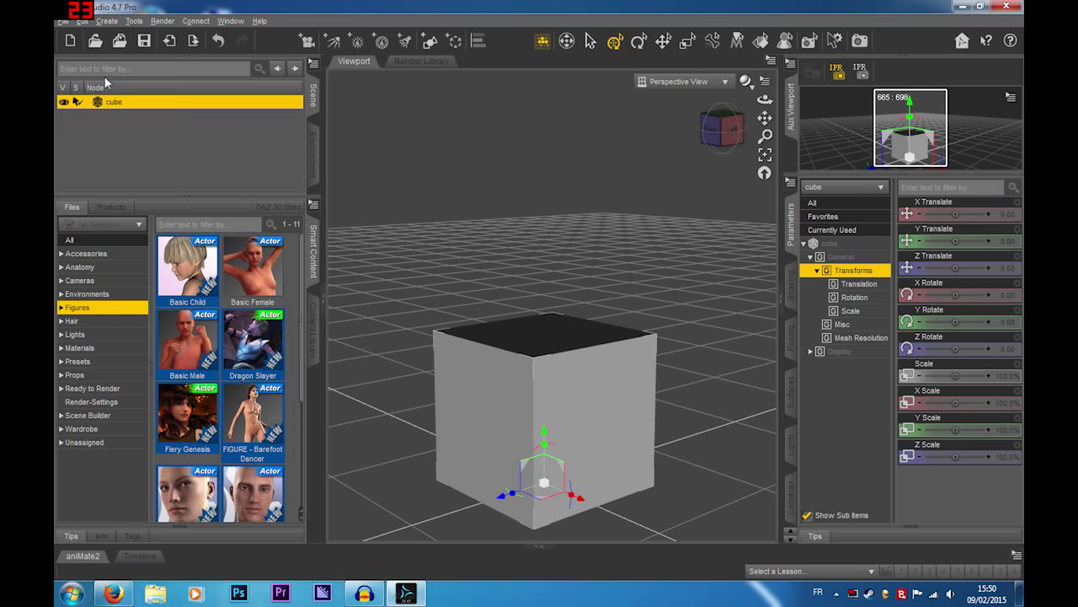
pyautogui.click(89, 23)
pyautogui.moveTo(107, 21)
pyautogui.click(160, 215)
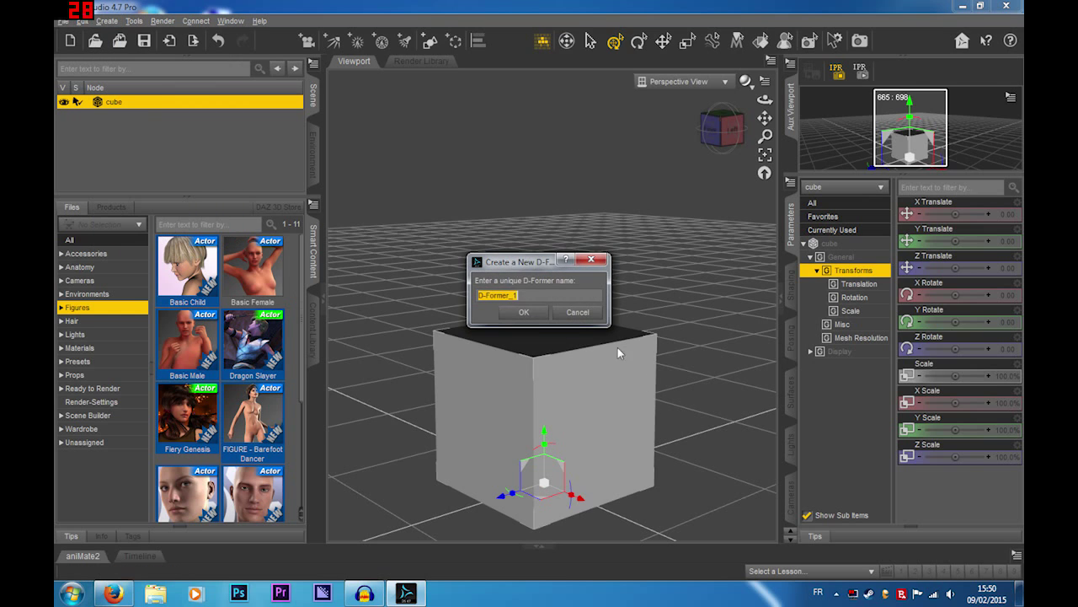
pyautogui.click(524, 313)
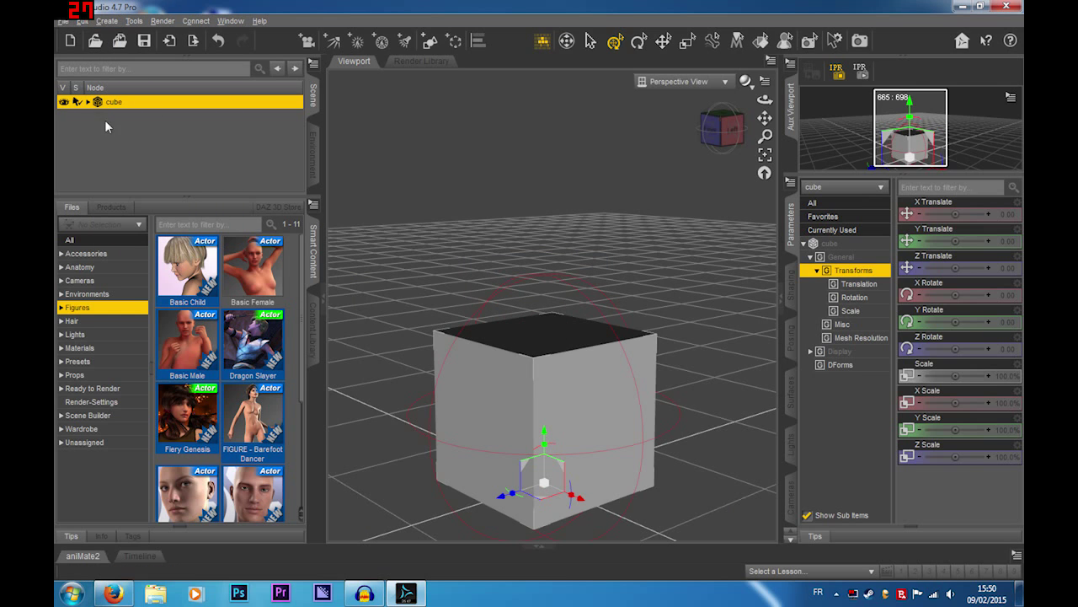
# - Examine the D-Former field's influence points at the corners of the single-division cube from several angles
pyautogui.click(135, 129)
pyautogui.moveTo(721, 128); pyautogui.dragTo(699, 171)
pyautogui.scroll(10, 582, 272)
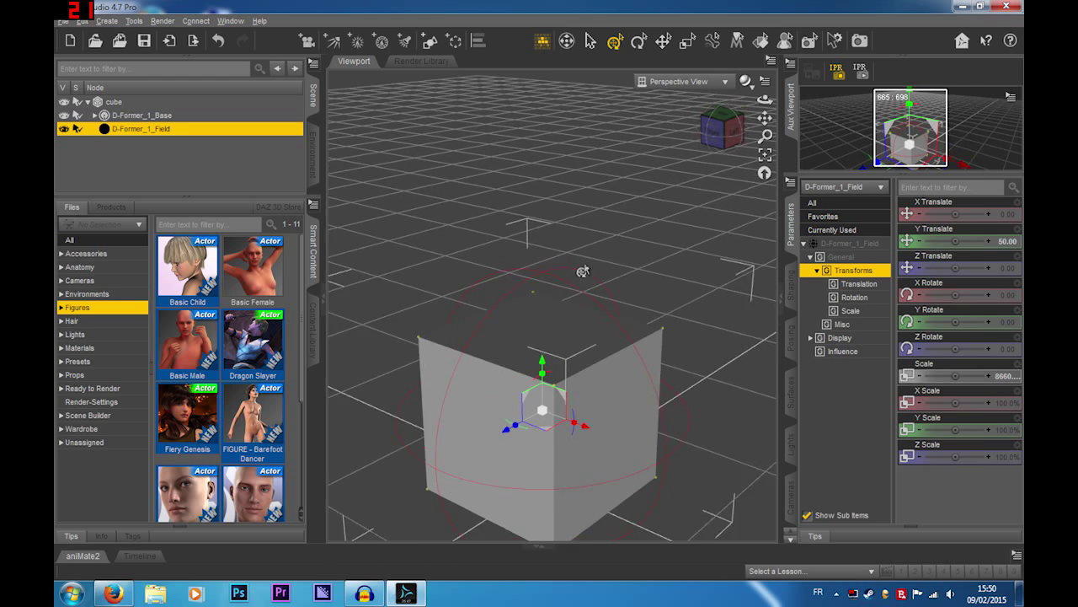
pyautogui.click(725, 133)
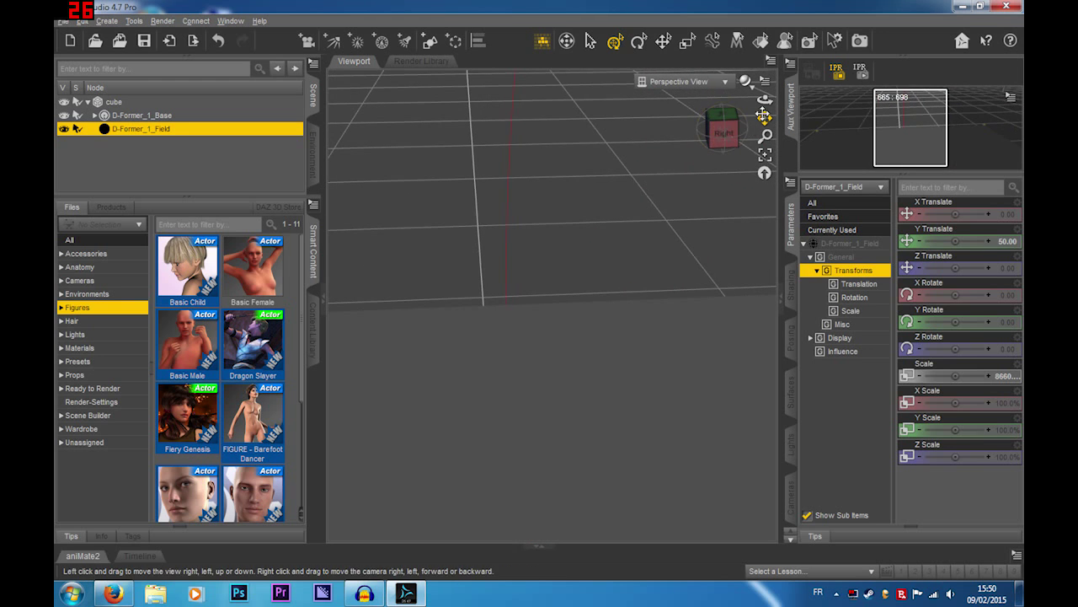
pyautogui.moveTo(765, 118); pyautogui.dragTo(775, 160)
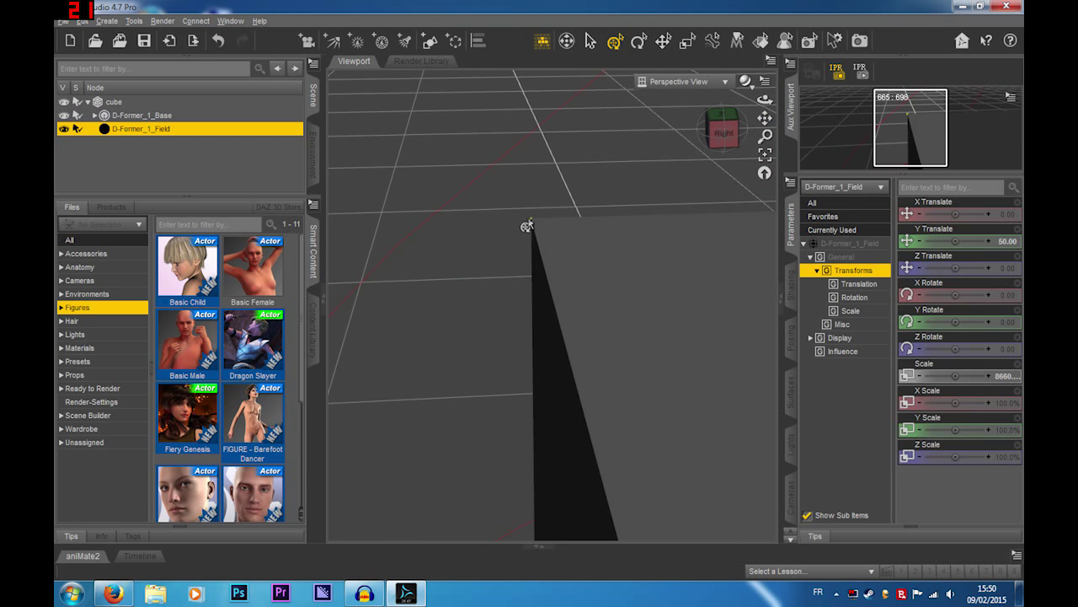
pyautogui.scroll(-8, 563, 221)
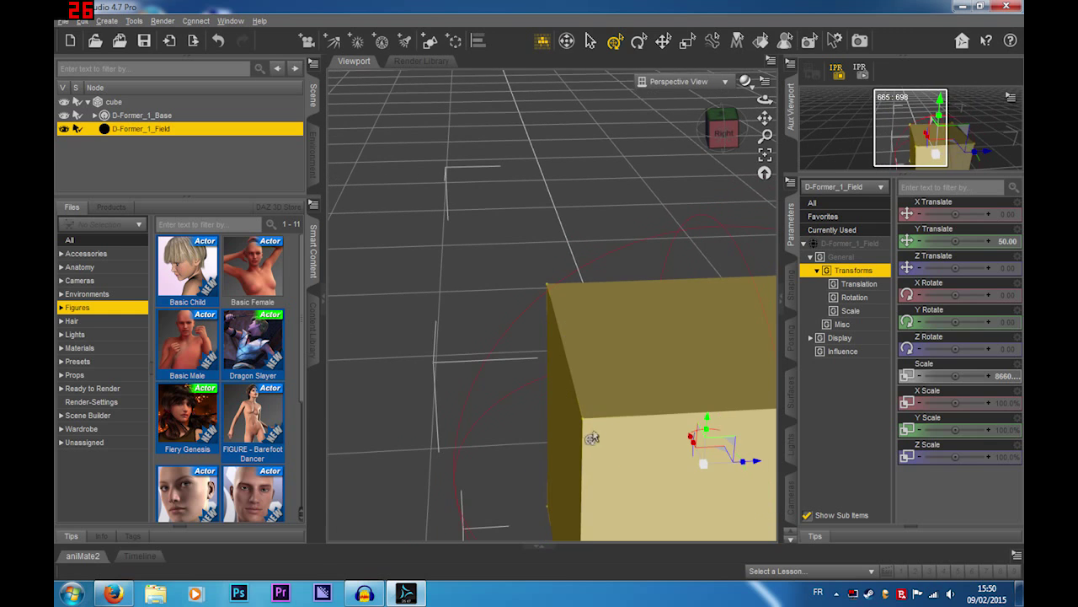
pyautogui.moveTo(723, 131); pyautogui.dragTo(763, 135)
pyautogui.scroll(-5, 563, 363)
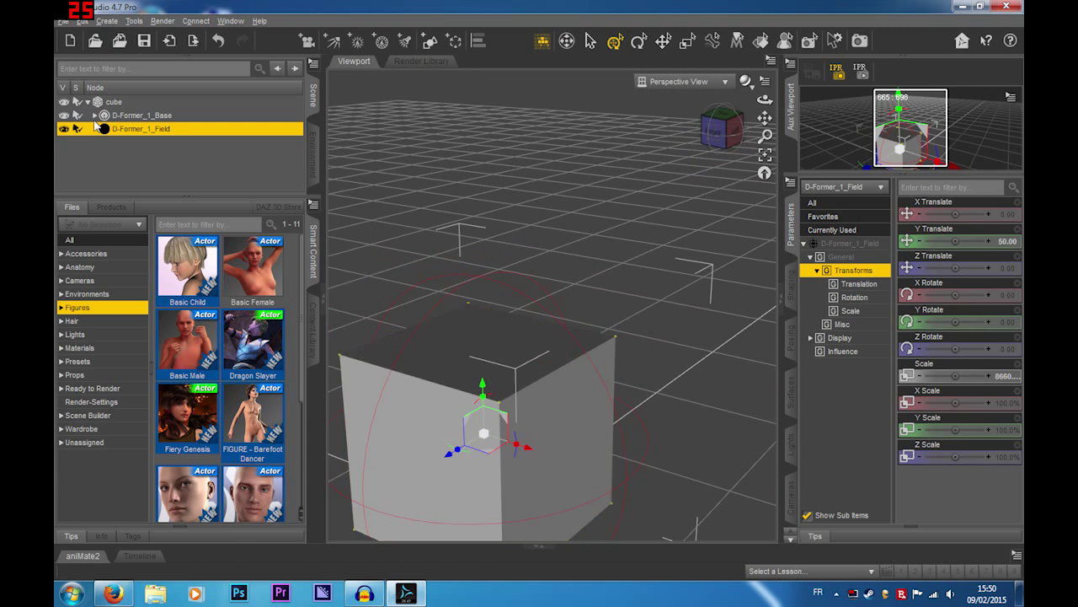
# - Try to deform the cube by moving its D-Former to about 66.6 on X and 109.8 on Y and scaling it
pyautogui.click(87, 118)
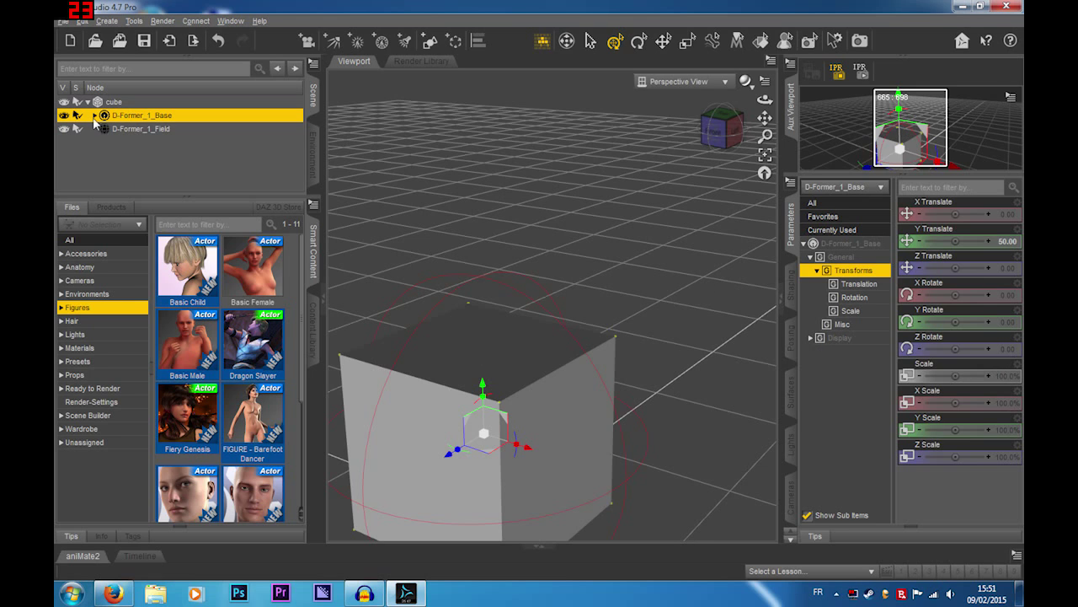
pyautogui.click(135, 129)
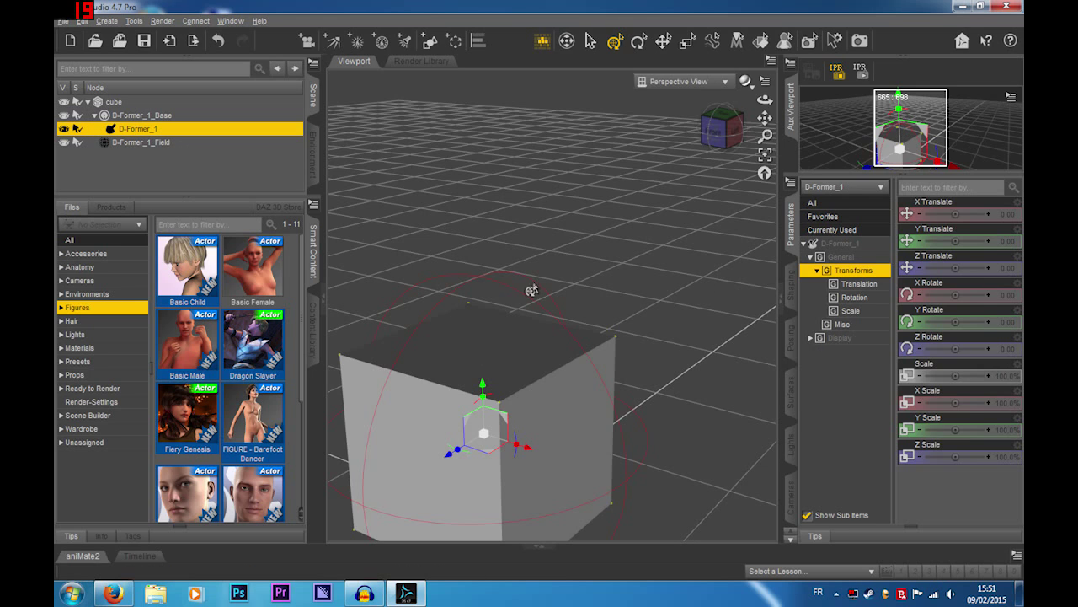
pyautogui.moveTo(482, 392); pyautogui.dragTo(477, 364)
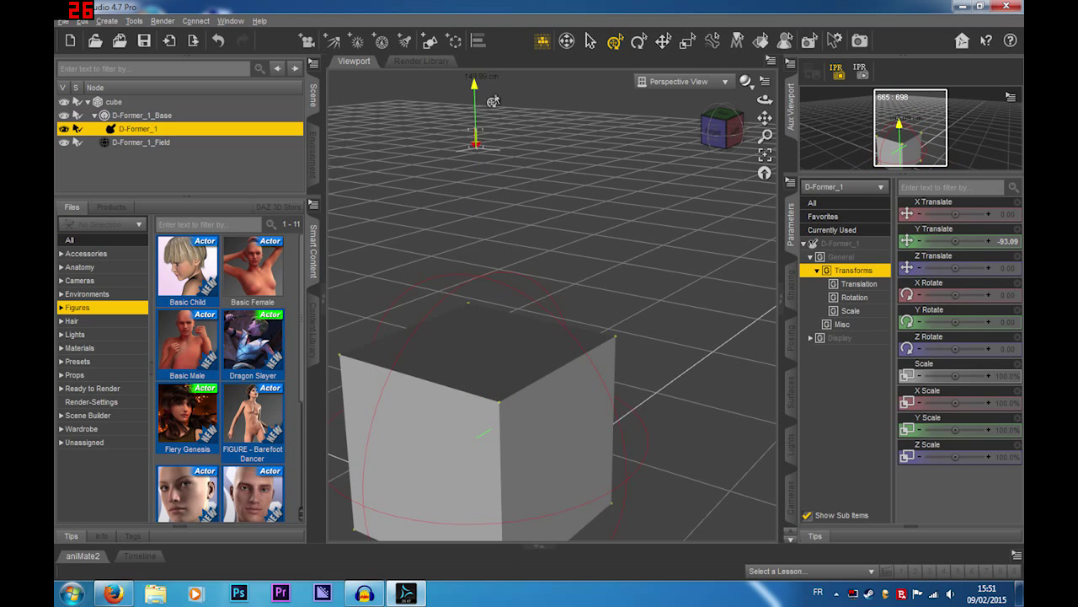
pyautogui.moveTo(675, 193); pyautogui.dragTo(676, 192)
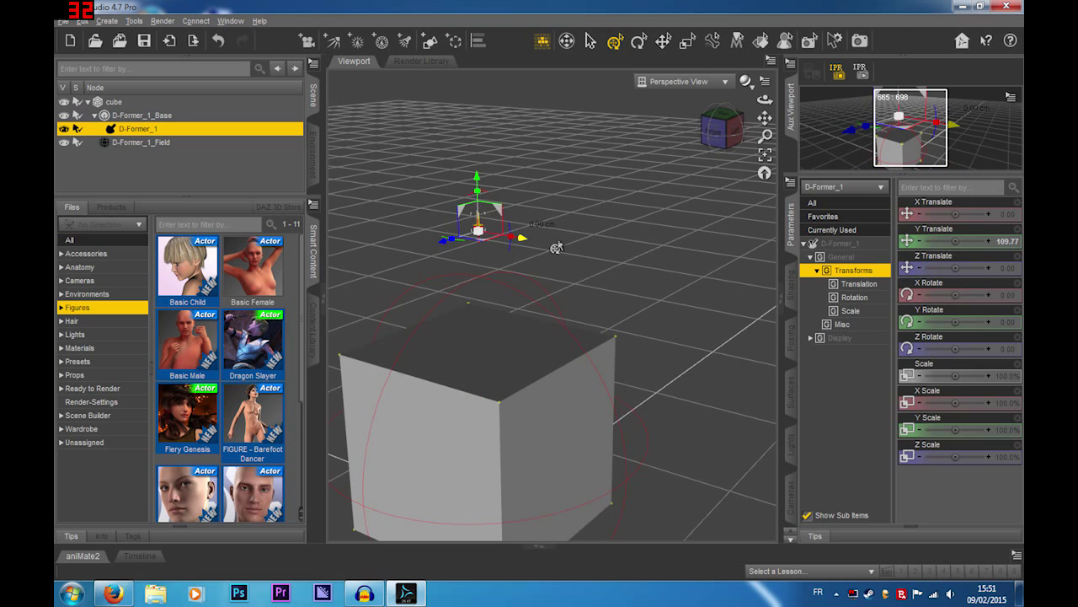
pyautogui.moveTo(556, 247); pyautogui.dragTo(588, 257)
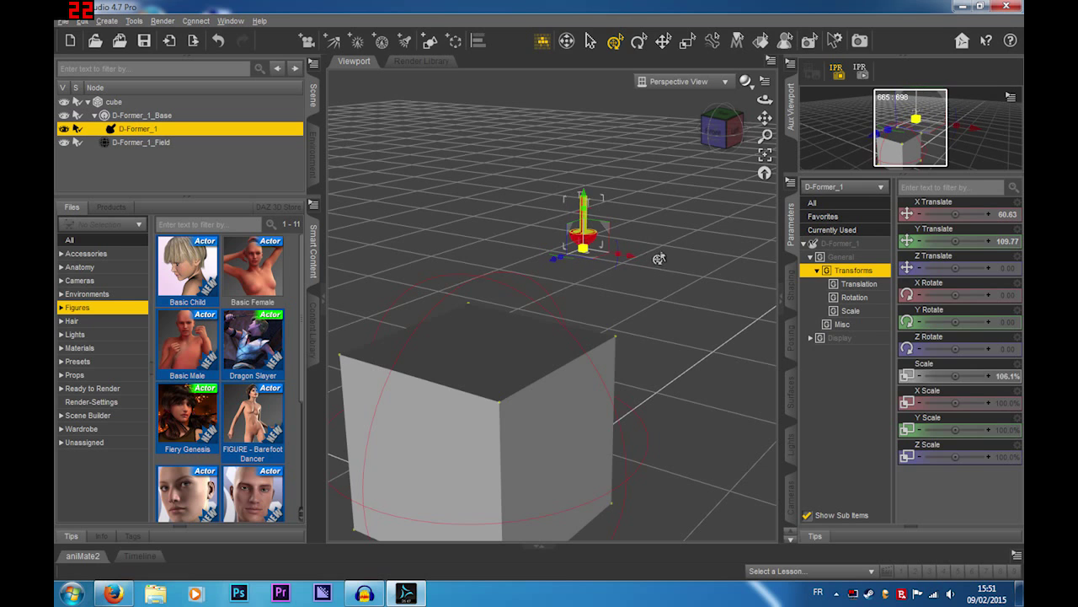
# - Delete the single-division cube and create a 1 m cube primitive with 100 divisions at World Center
pyautogui.click(539, 421)
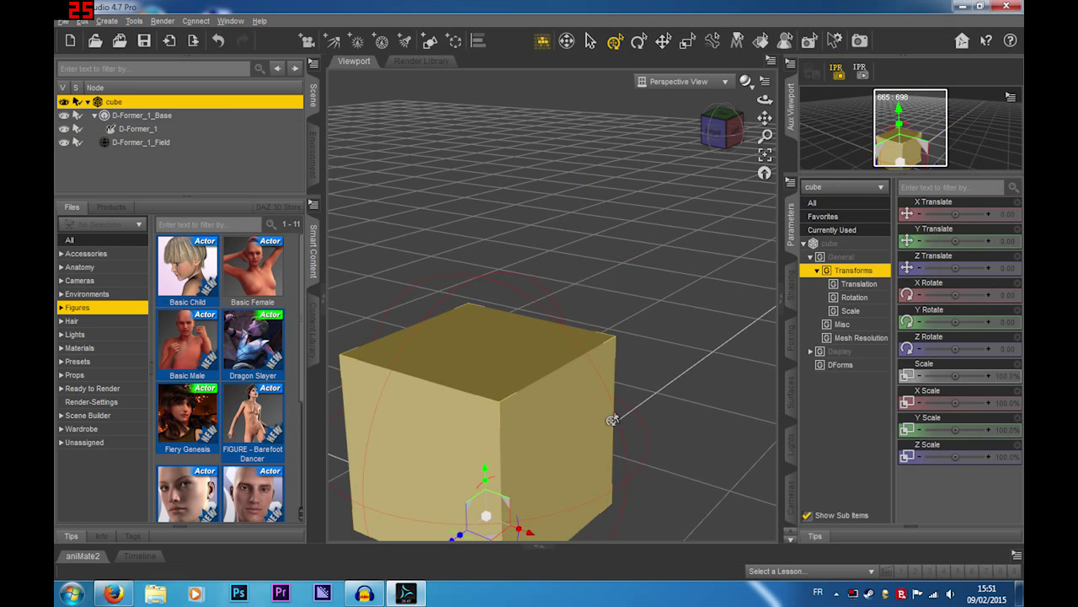
pyautogui.press('Delete')
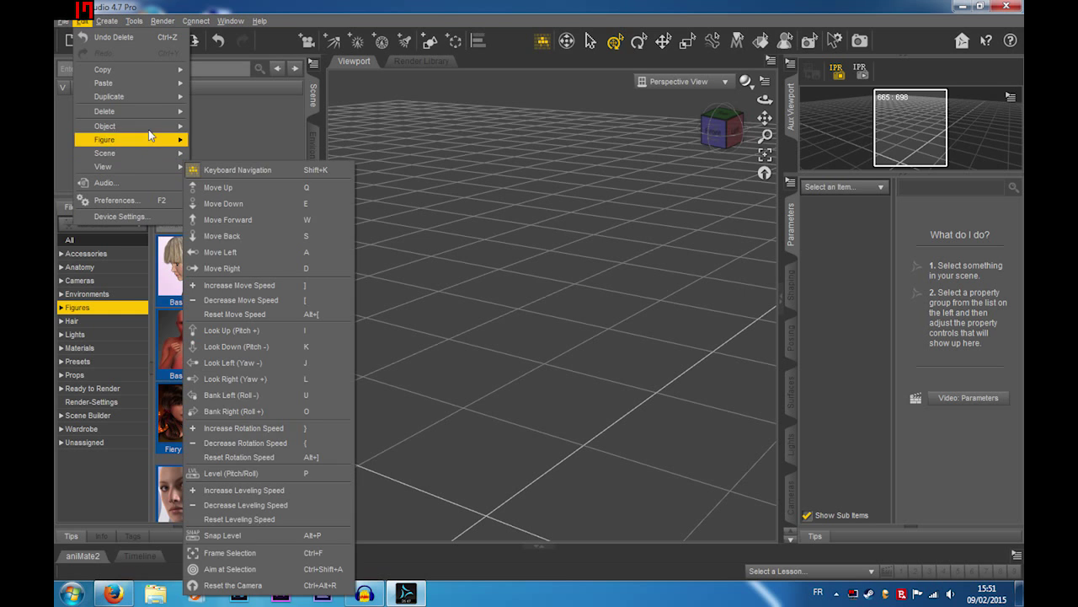
pyautogui.click(648, 152)
pyautogui.click(468, 44)
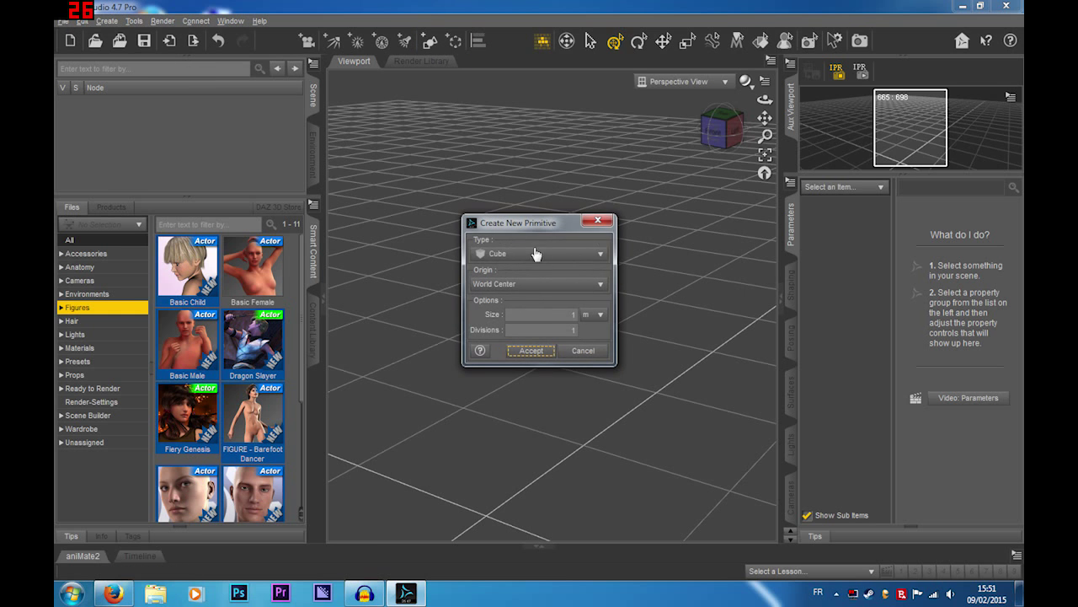
pyautogui.click(534, 250)
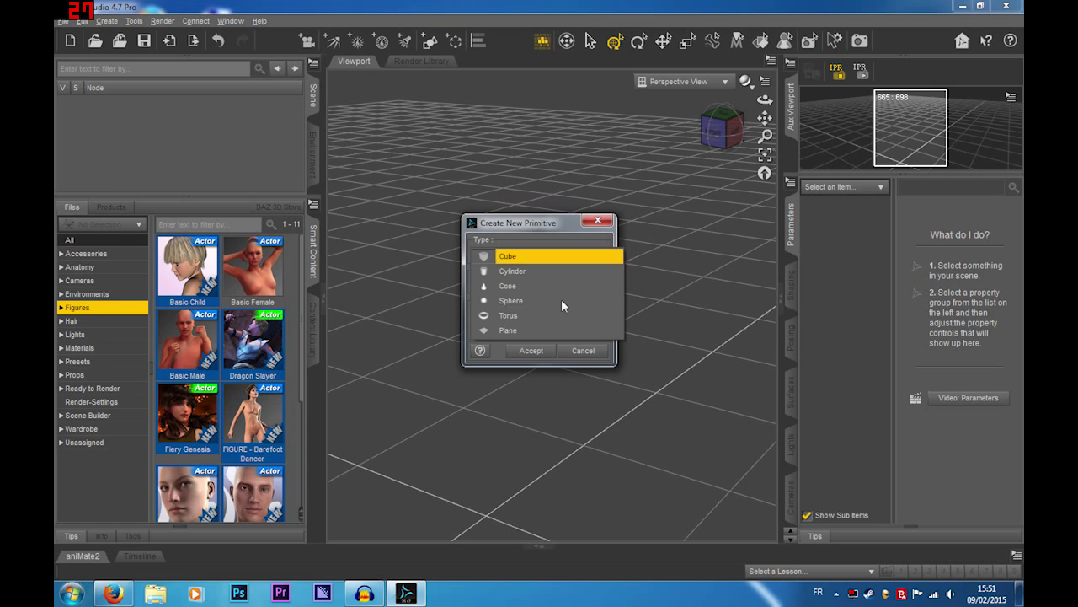
pyautogui.click(518, 259)
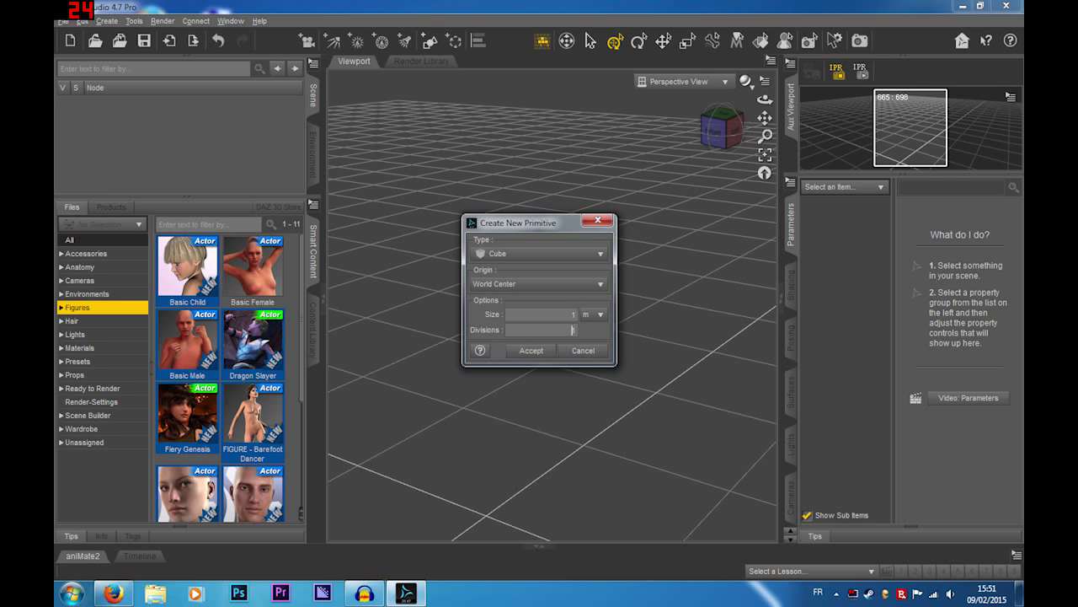
pyautogui.write('100')
pyautogui.press('Return')
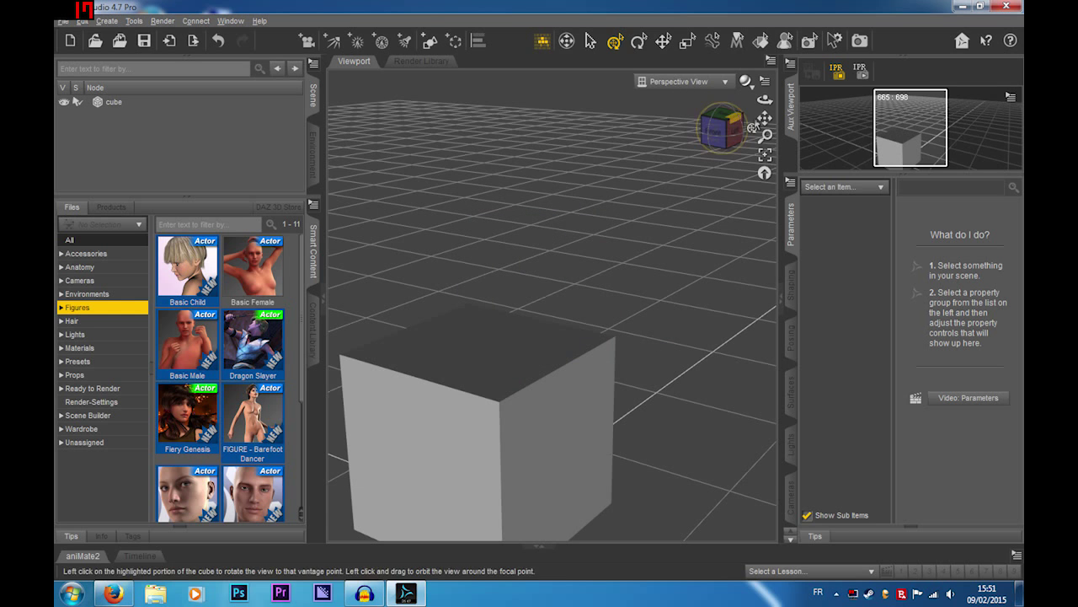
# - Add a D-Former named D-Former_1 to the 100-division cube
pyautogui.moveTo(765, 118); pyautogui.dragTo(693, 160)
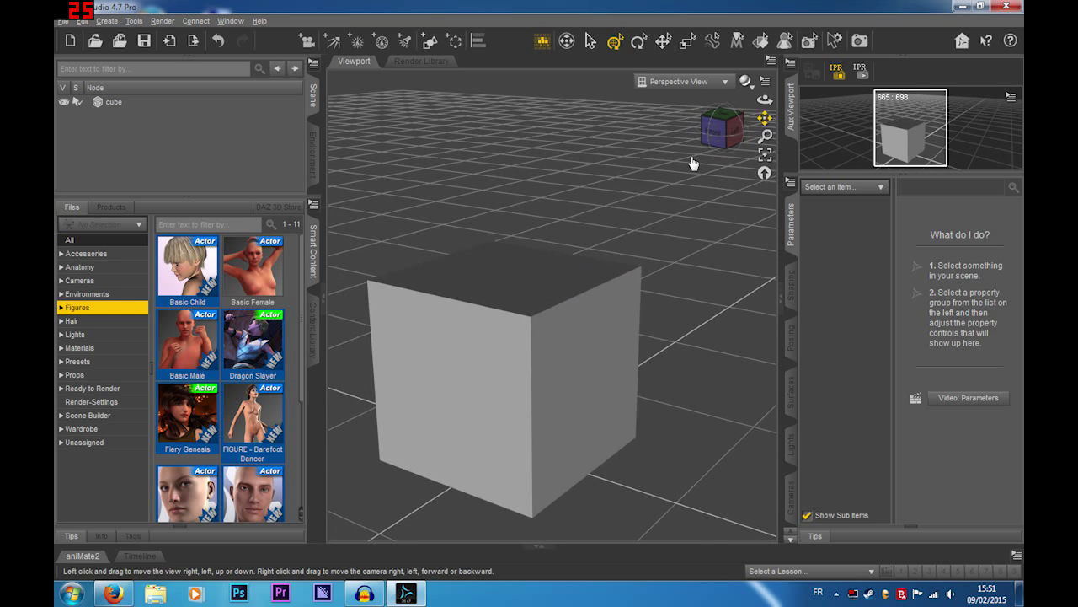
pyautogui.click(112, 102)
pyautogui.click(107, 21)
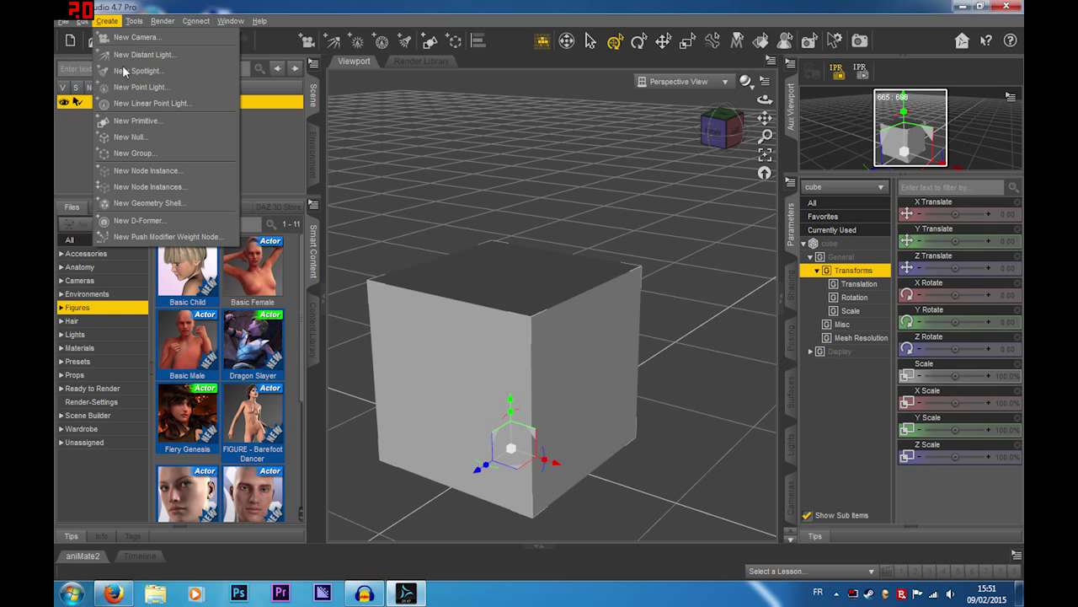
pyautogui.click(139, 219)
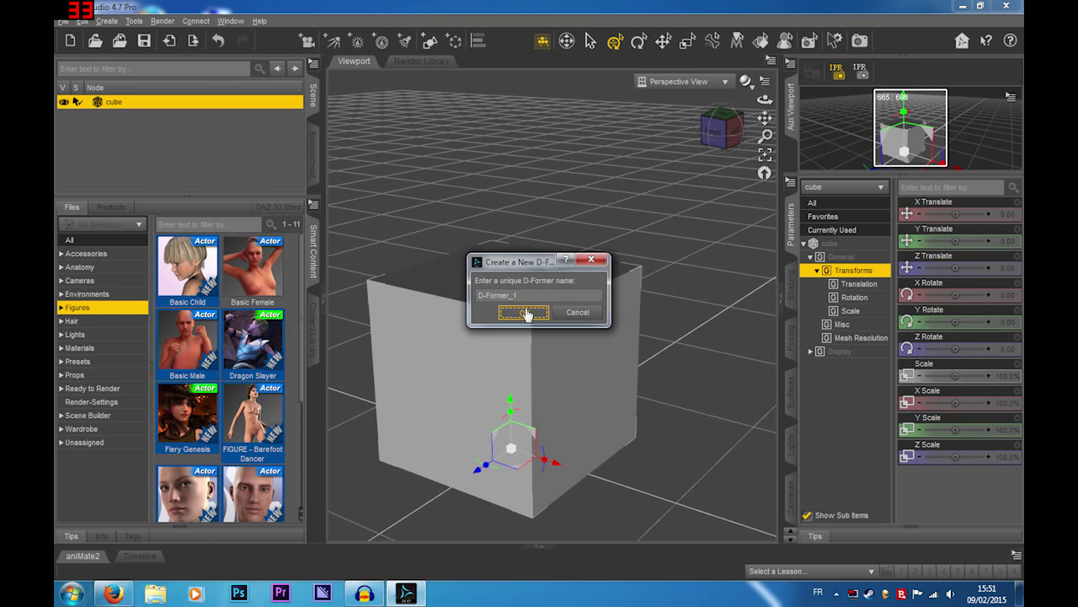
pyautogui.click(522, 310)
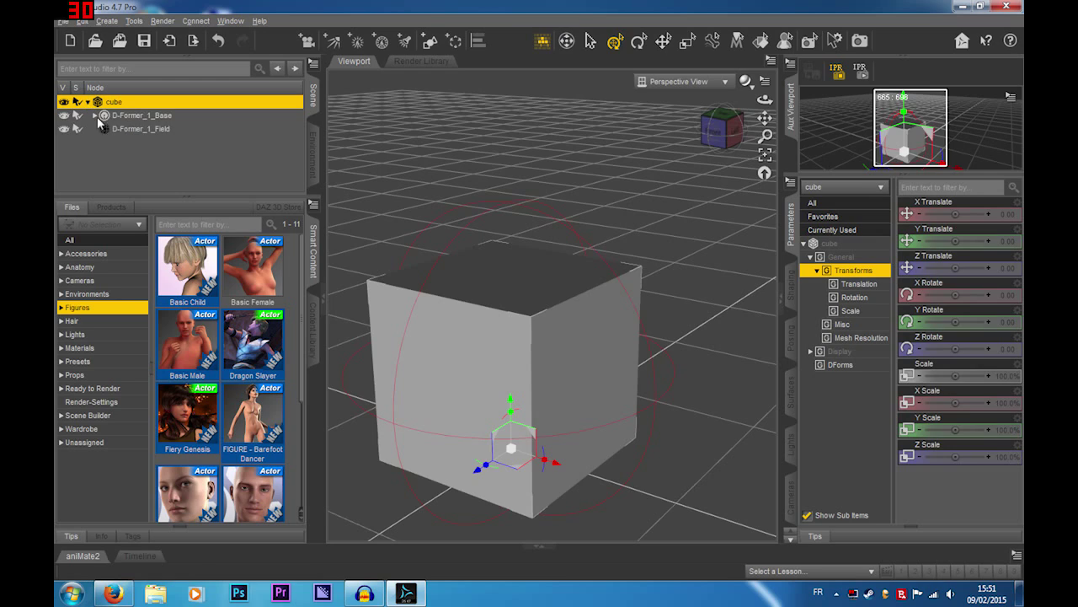
# - Examine the D-Former field's influence points across the 100-division cube's faces, up close and from several angles
pyautogui.click(131, 130)
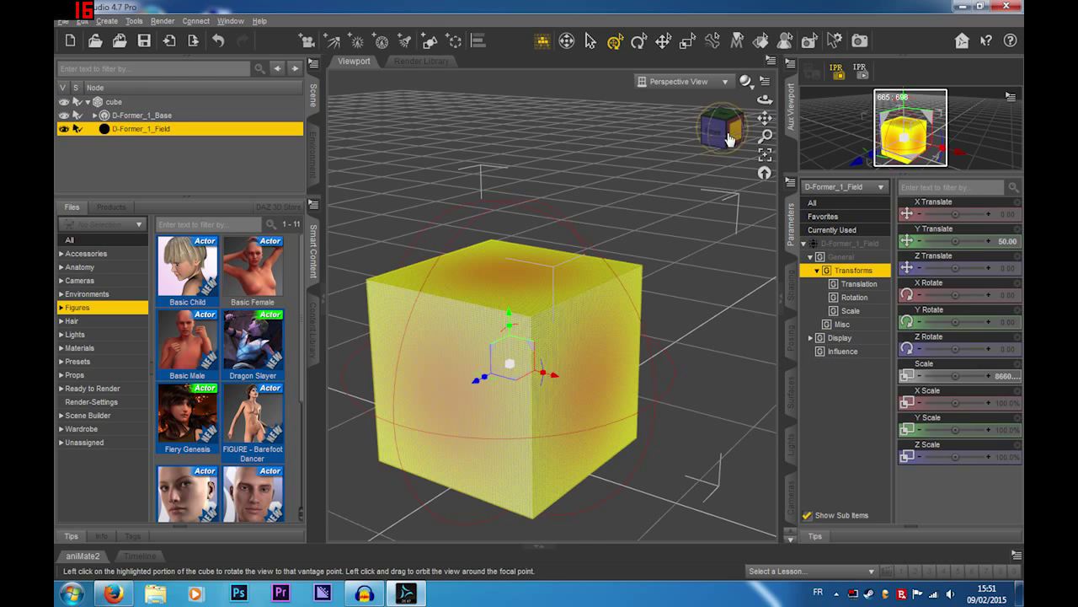
pyautogui.moveTo(722, 126)
pyautogui.mouseDown()
pyautogui.moveTo(720, 162)
pyautogui.moveTo(674, 148)
pyautogui.moveTo(726, 135)
pyautogui.mouseUp()
pyautogui.scroll(10, 651, 267)
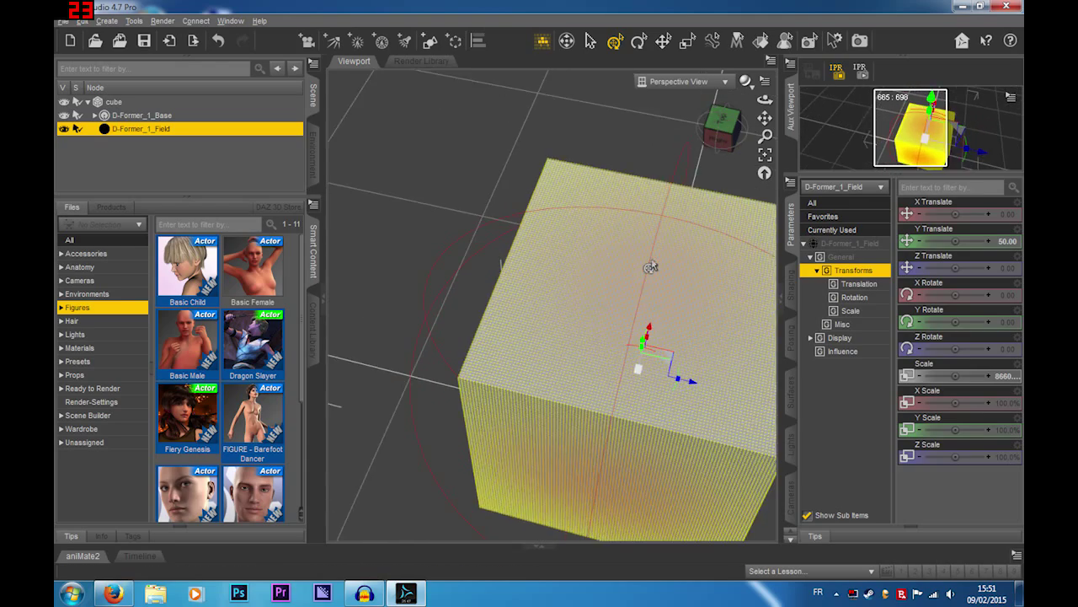
pyautogui.scroll(-8, 641, 267)
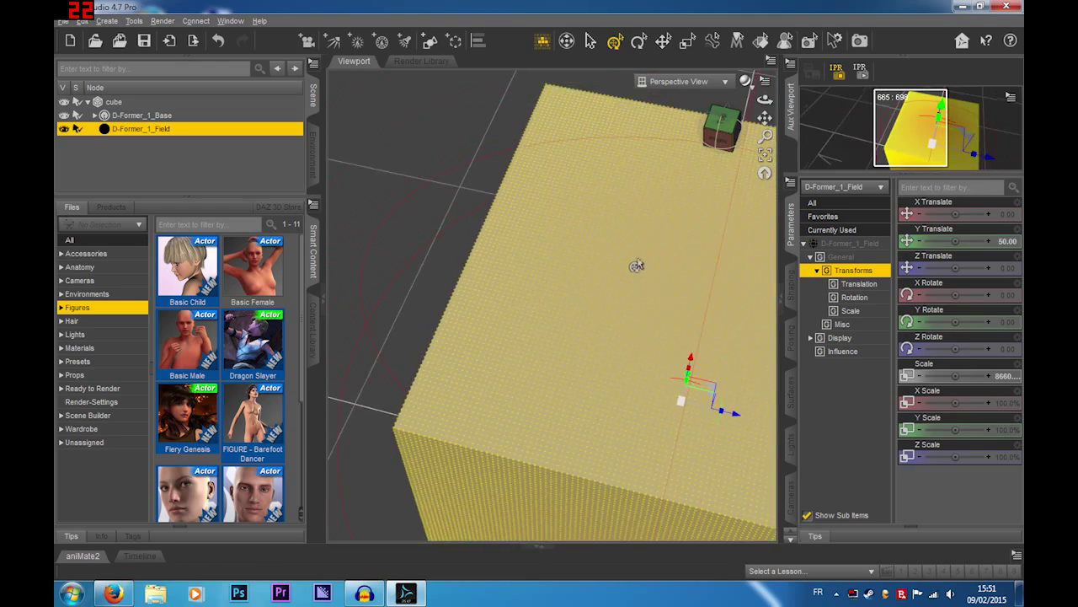
pyautogui.moveTo(722, 126); pyautogui.dragTo(678, 114)
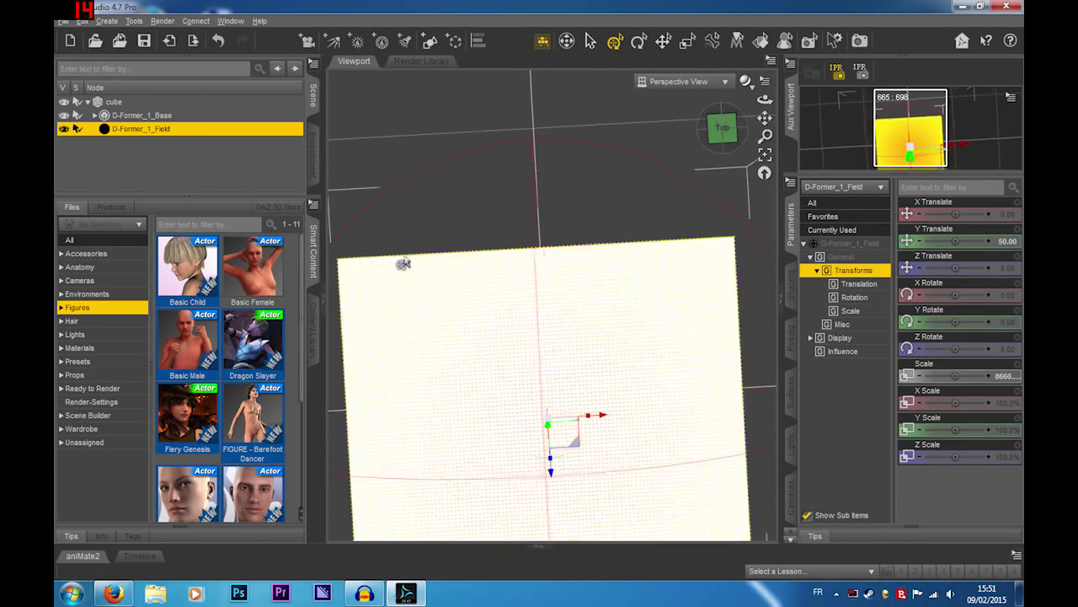
pyautogui.moveTo(763, 118); pyautogui.dragTo(852, 125)
pyautogui.scroll(3, 482, 238)
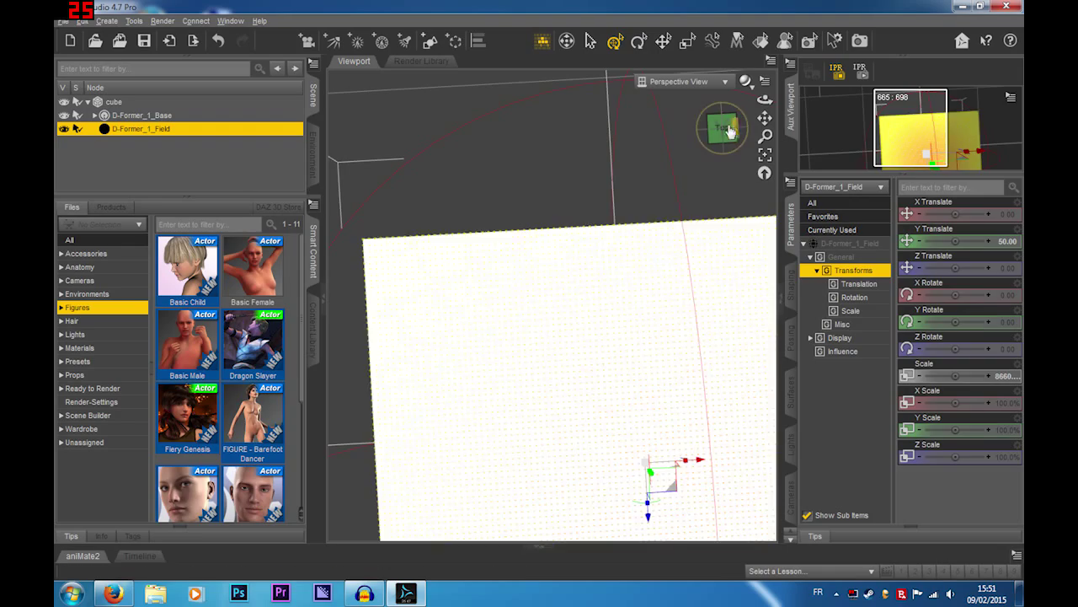
pyautogui.moveTo(729, 132); pyautogui.dragTo(681, 100)
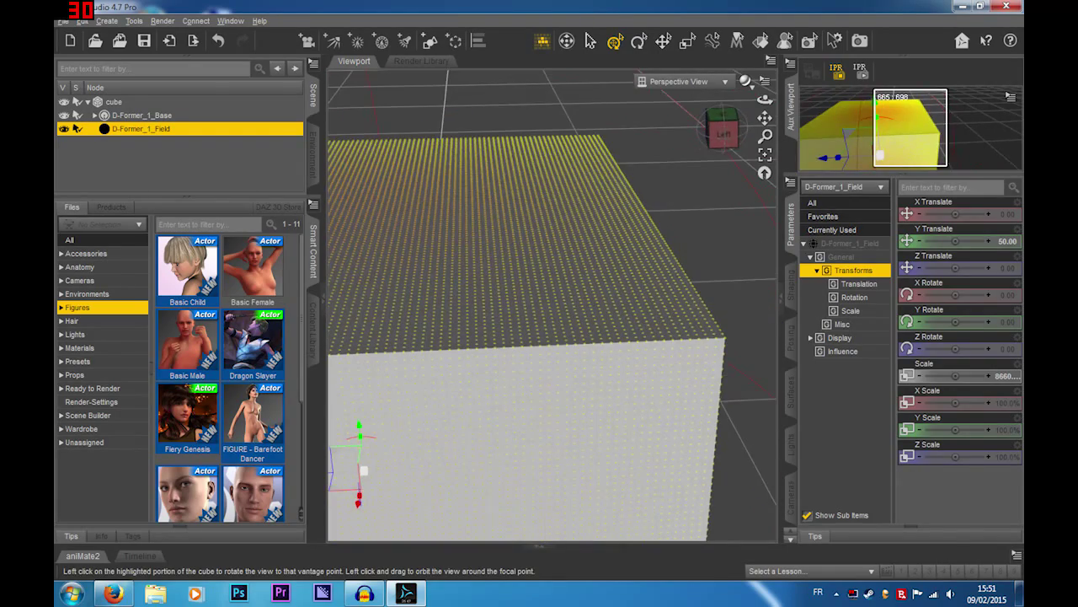
pyautogui.moveTo(723, 128); pyautogui.dragTo(750, 156)
pyautogui.scroll(-3, 578, 303)
pyautogui.scroll(-3, 696, 219)
pyautogui.moveTo(765, 118); pyautogui.dragTo(763, 69)
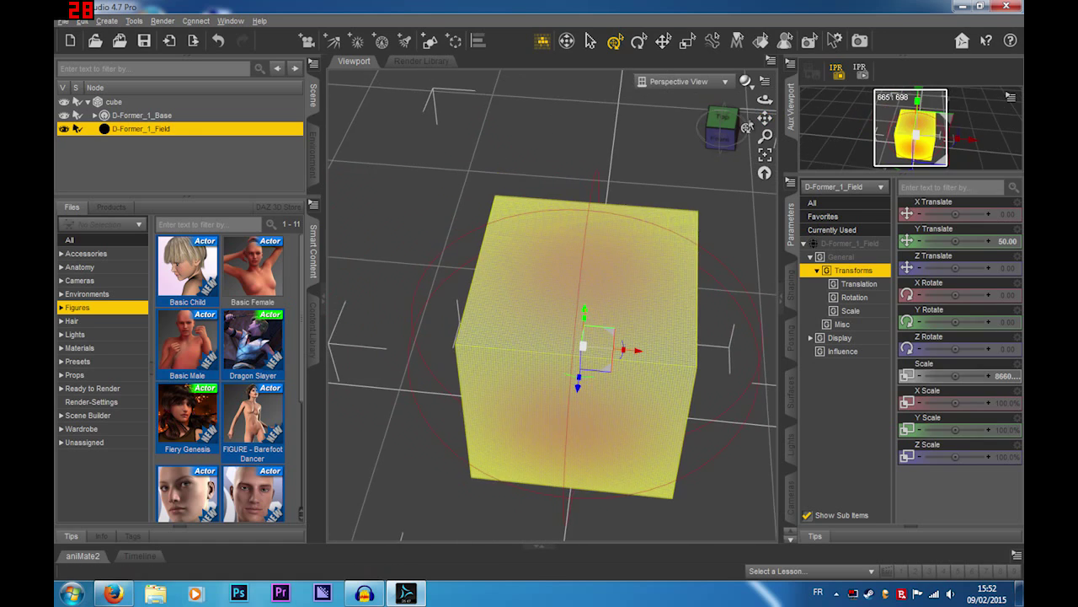
pyautogui.moveTo(733, 128)
pyautogui.mouseDown()
pyautogui.moveTo(711, 127)
pyautogui.moveTo(739, 127)
pyautogui.moveTo(731, 130)
pyautogui.mouseUp()
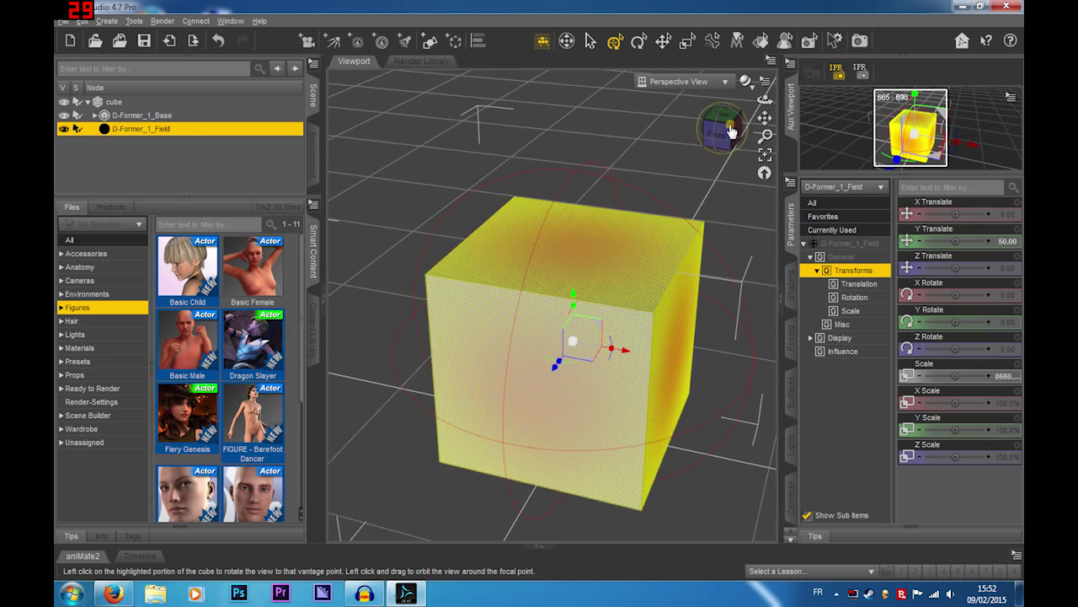
# - Raise D-Former_1 to about 105.7 on Y to pull the top of the 100-division cube into a rounded peak
pyautogui.click(729, 126)
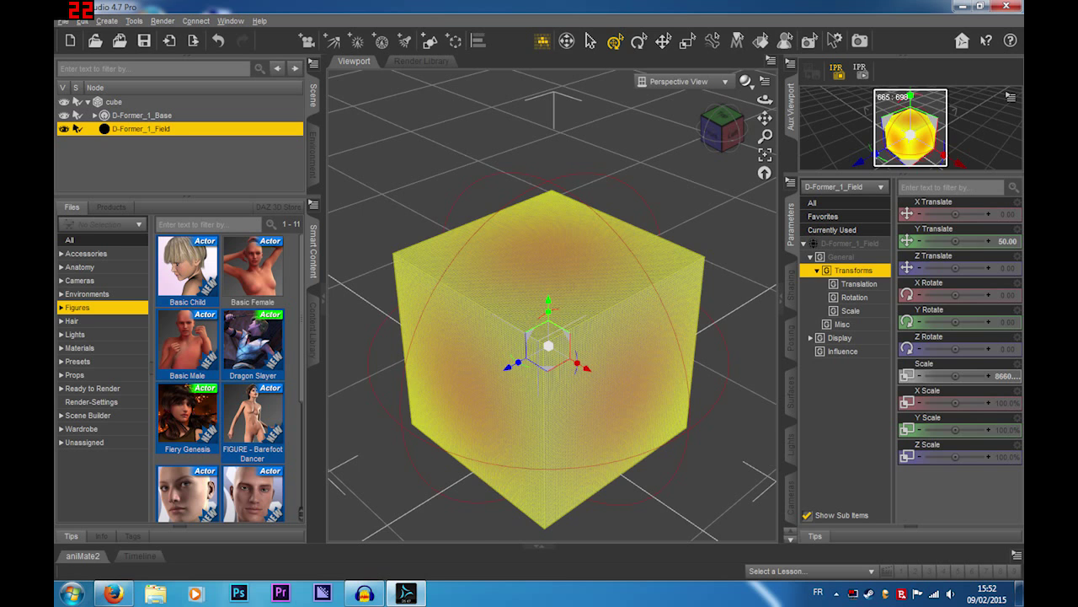
pyautogui.moveTo(543, 248); pyautogui.dragTo(598, 256, button='middle')
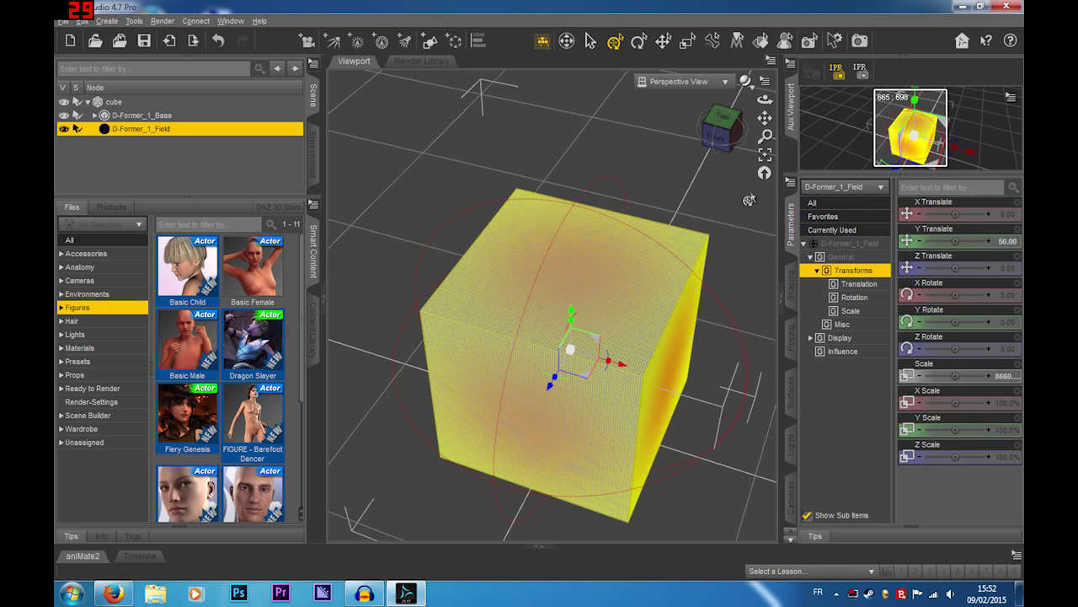
pyautogui.moveTo(722, 128); pyautogui.dragTo(699, 126)
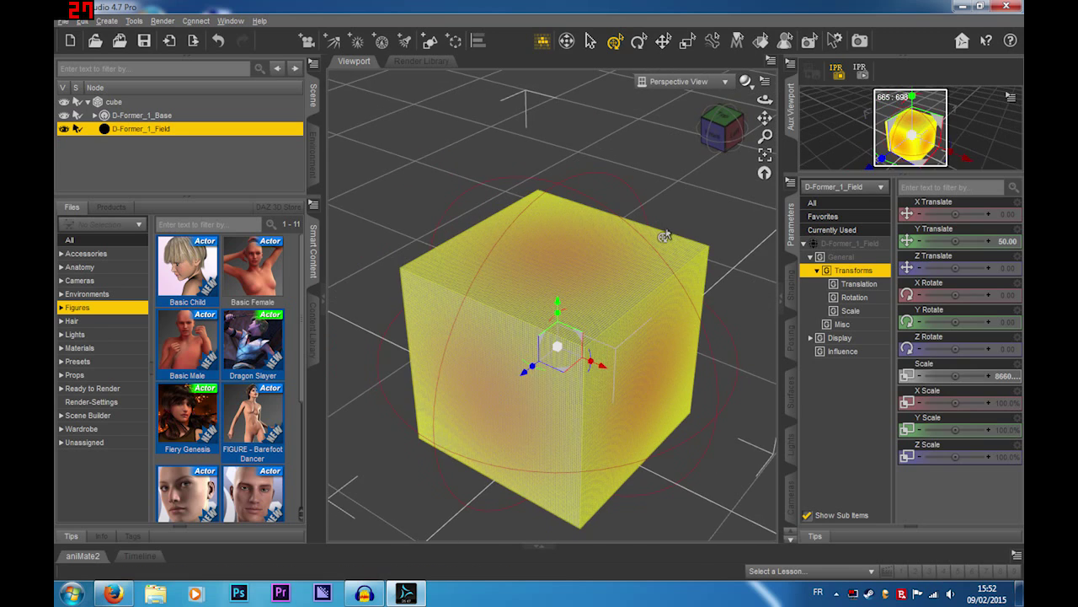
pyautogui.keyDown('alt'); pyautogui.moveTo(572, 277); pyautogui.dragTo(569, 279); pyautogui.keyUp('alt')
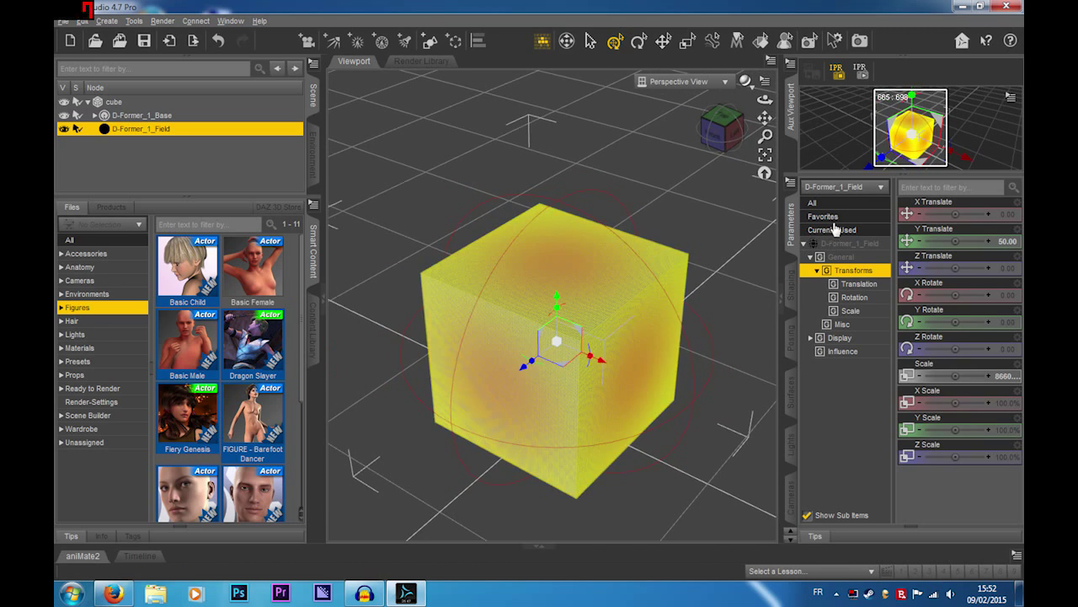
pyautogui.scroll(3, 539, 268)
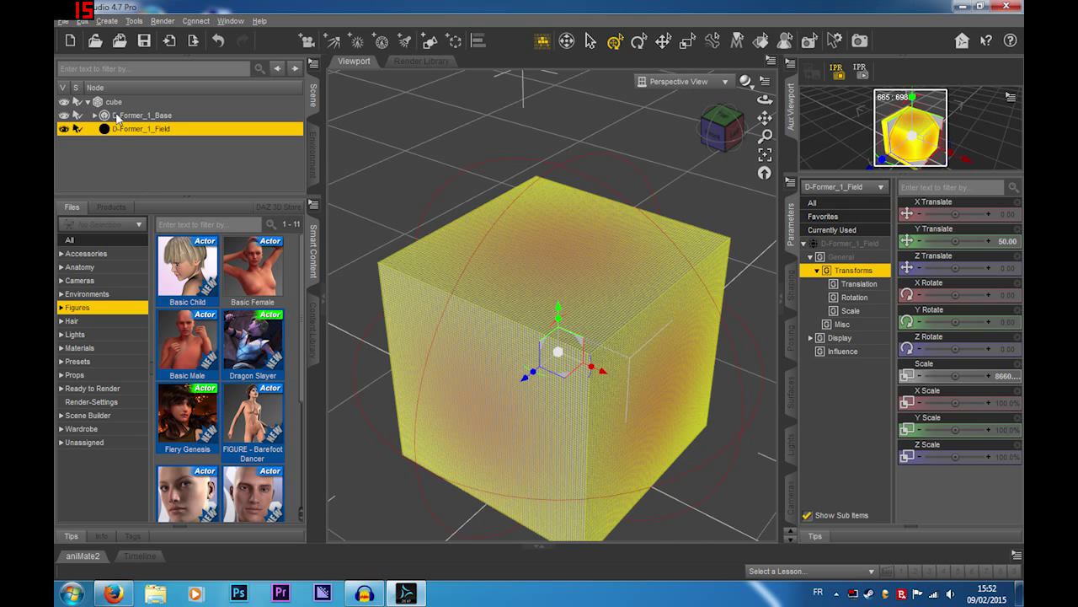
pyautogui.click(94, 115)
pyautogui.click(147, 129)
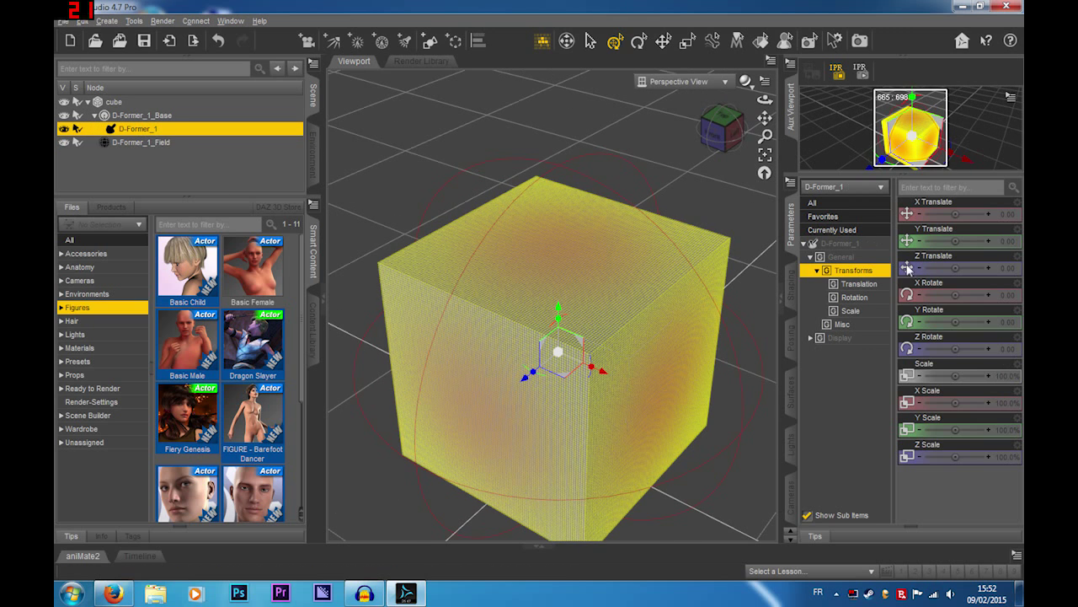
pyautogui.moveTo(556, 302); pyautogui.dragTo(558, 67)
# - Examine the raised peak on the 100-division cube from several angles, with and without the D-Former's influence points shown
pyautogui.moveTo(715, 127); pyautogui.dragTo(727, 164)
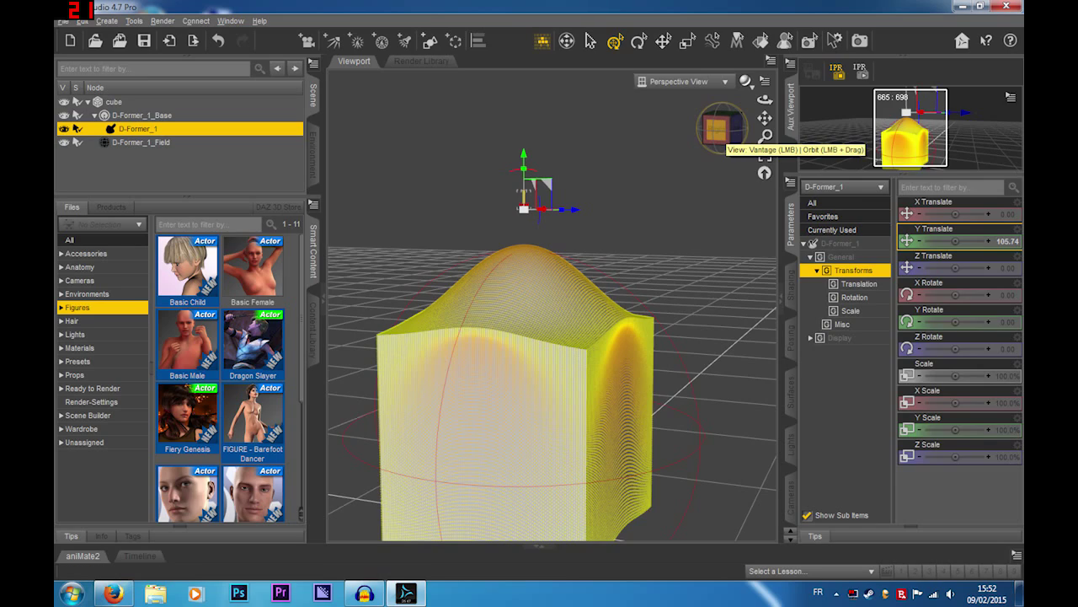
pyautogui.moveTo(724, 133); pyautogui.dragTo(670, 135)
pyautogui.moveTo(764, 117)
pyautogui.mouseDown()
pyautogui.moveTo(677, 182)
pyautogui.moveTo(763, 116)
pyautogui.mouseUp()
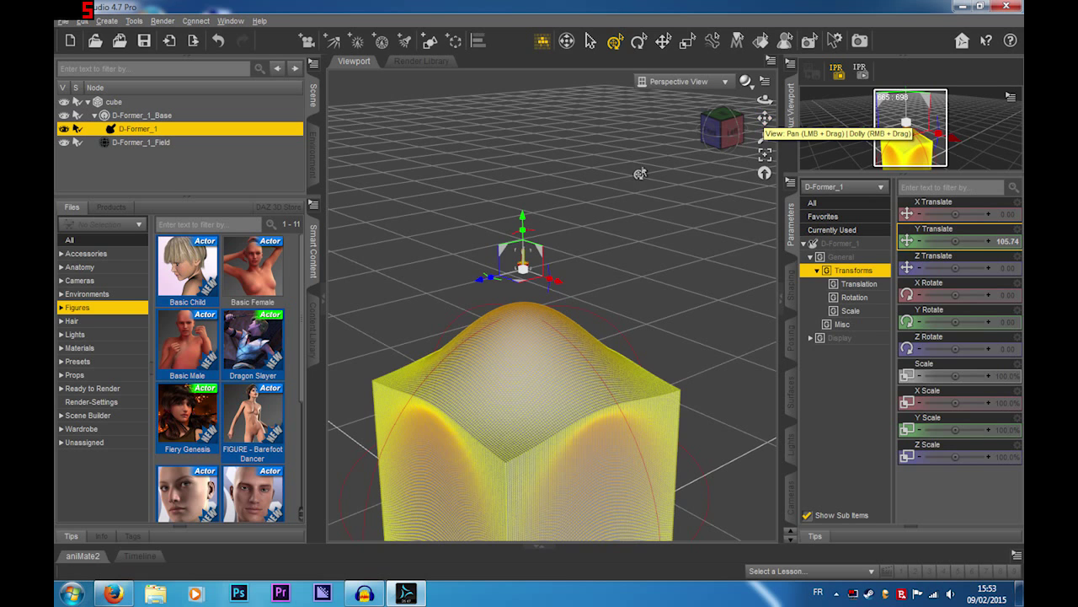
pyautogui.scroll(3, 640, 173)
pyautogui.moveTo(763, 122); pyautogui.dragTo(764, 81)
pyautogui.moveTo(706, 135)
pyautogui.mouseDown()
pyautogui.moveTo(775, 123)
pyautogui.moveTo(700, 122)
pyautogui.mouseUp()
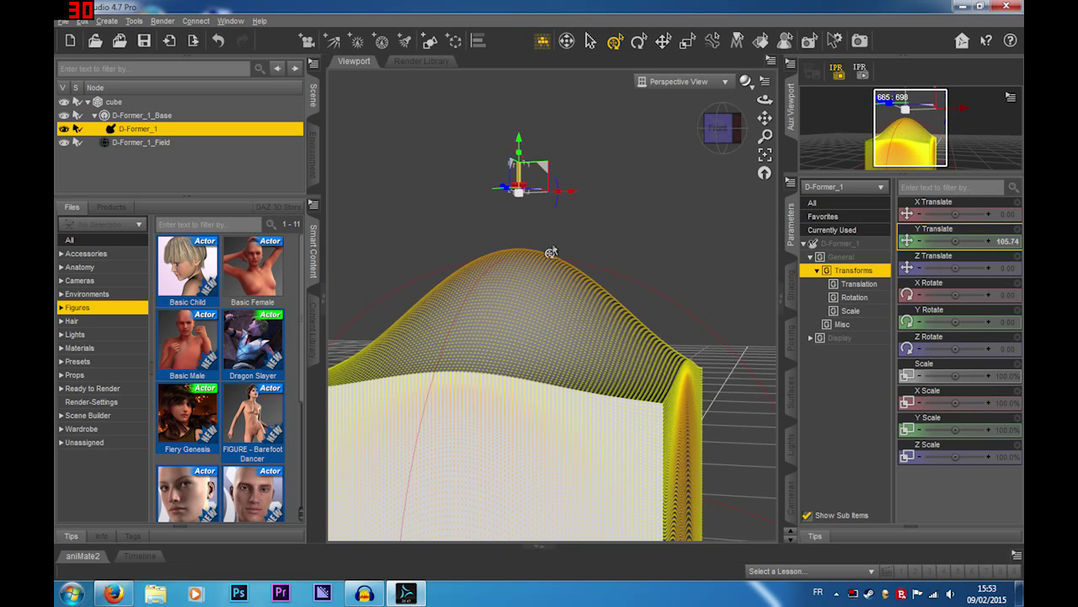
pyautogui.click(724, 157)
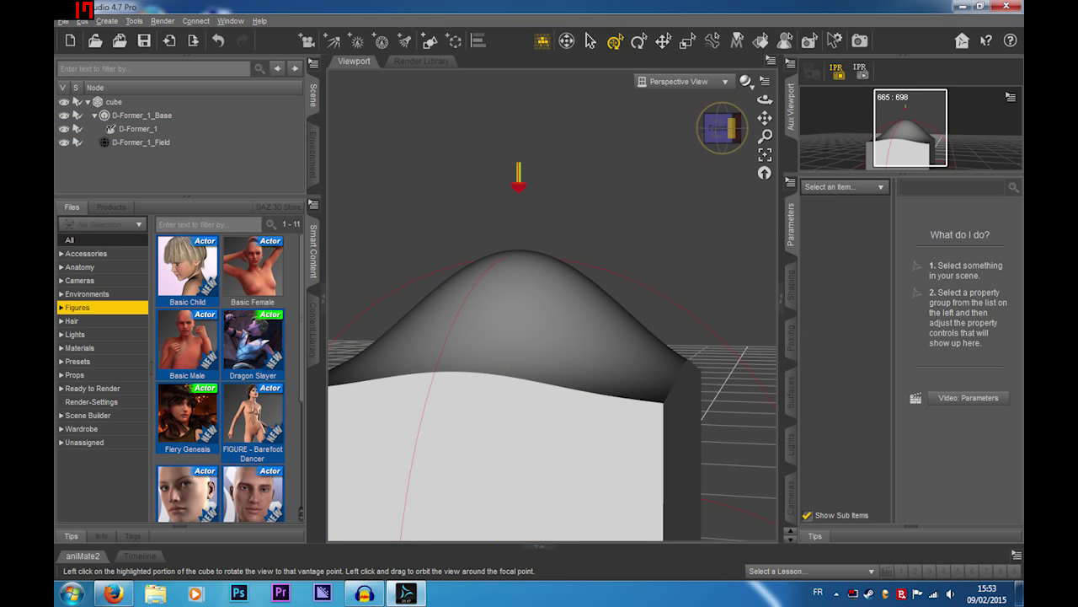
pyautogui.moveTo(729, 128); pyautogui.dragTo(657, 169)
pyautogui.scroll(-4, 652, 313)
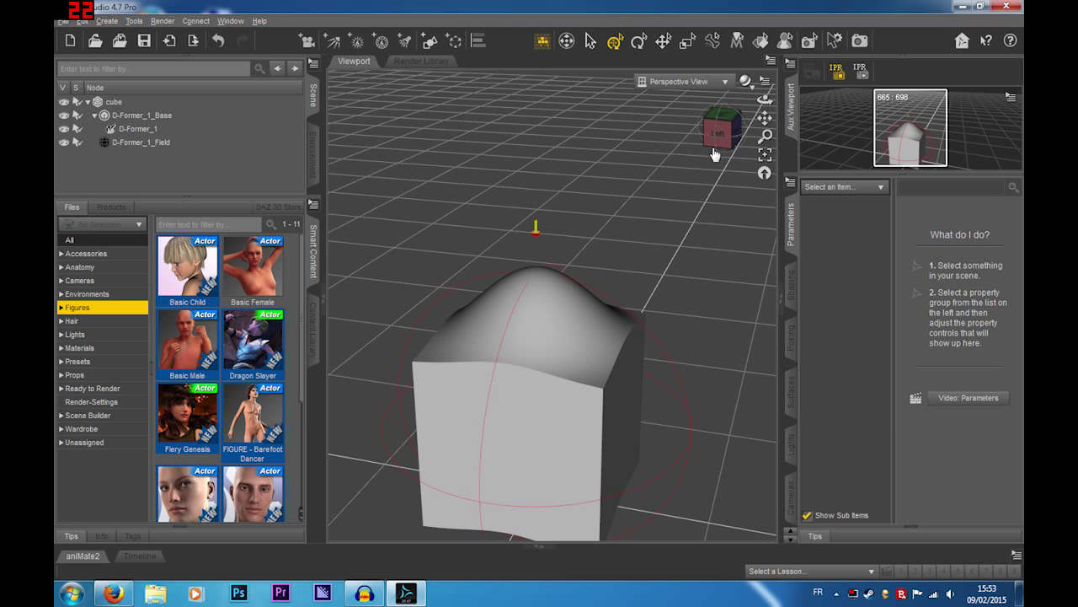
pyautogui.click(716, 145)
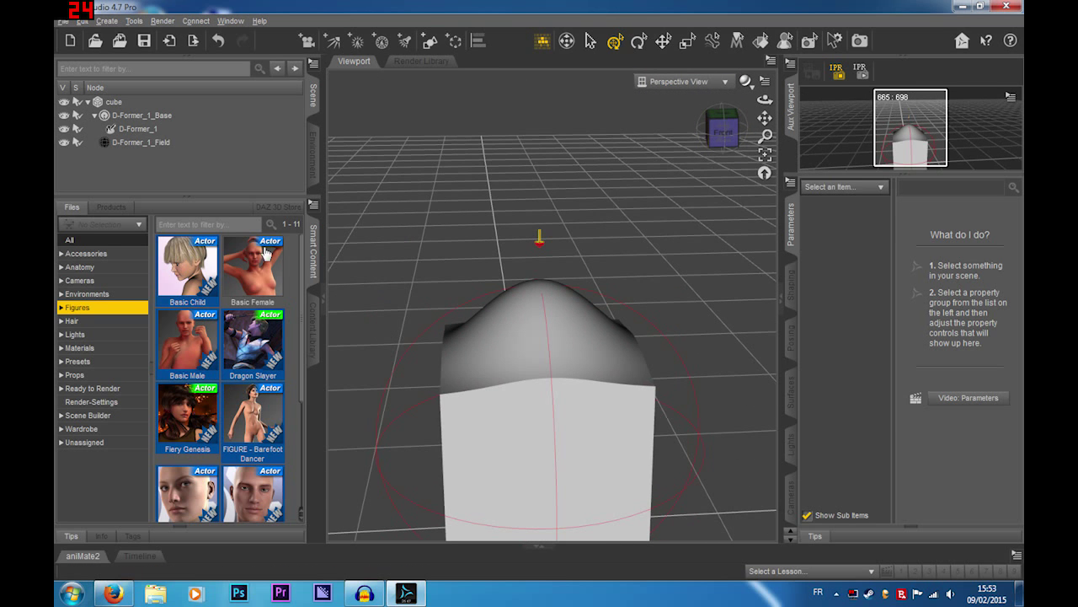
# - Browse the Figures and Environments categories of the content library
pyautogui.moveTo(266, 252); pyautogui.dragTo(360, 418)
pyautogui.scroll(-5, 181, 362)
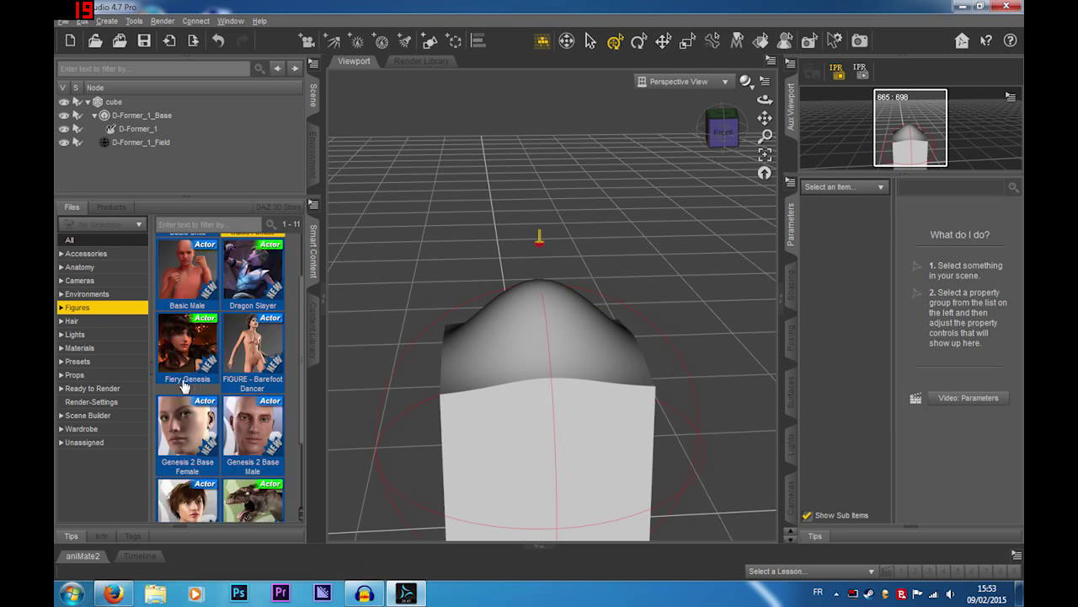
pyautogui.click(84, 334)
pyautogui.click(91, 307)
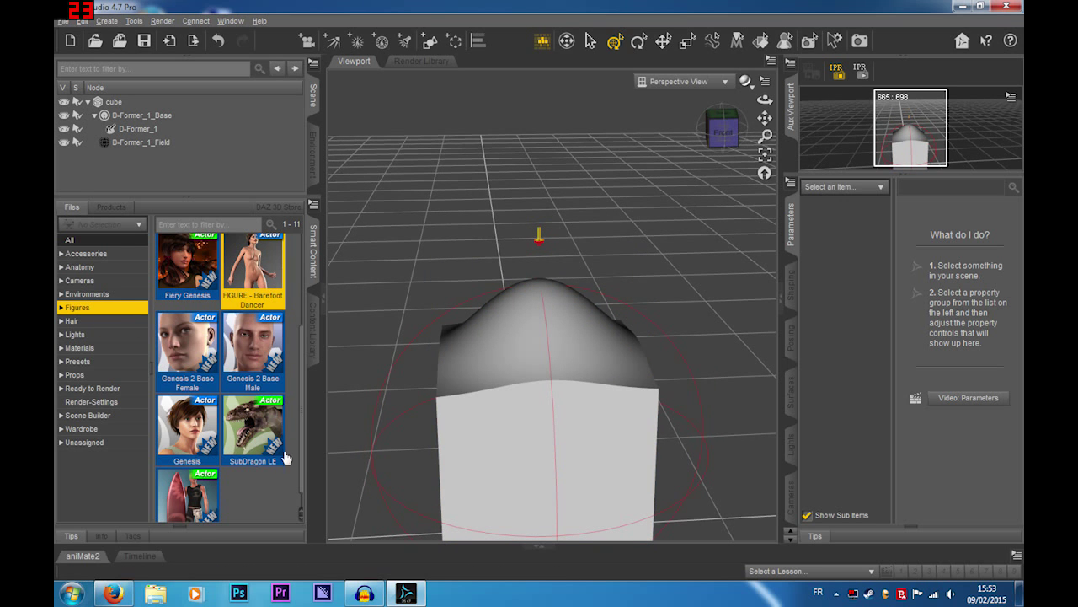
pyautogui.click(94, 280)
pyautogui.click(126, 295)
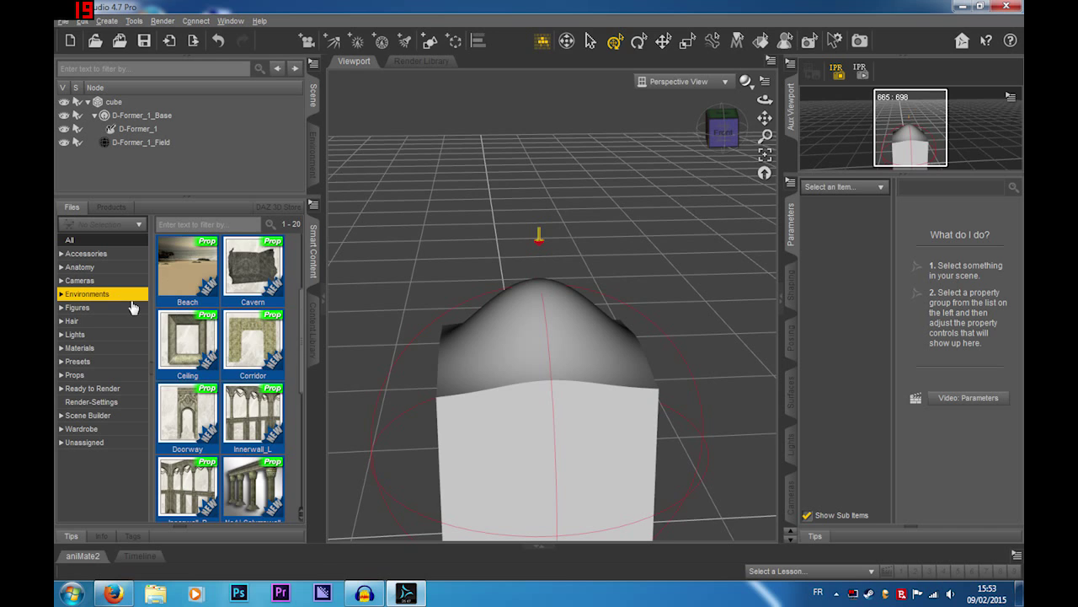
pyautogui.scroll(-5, 244, 413)
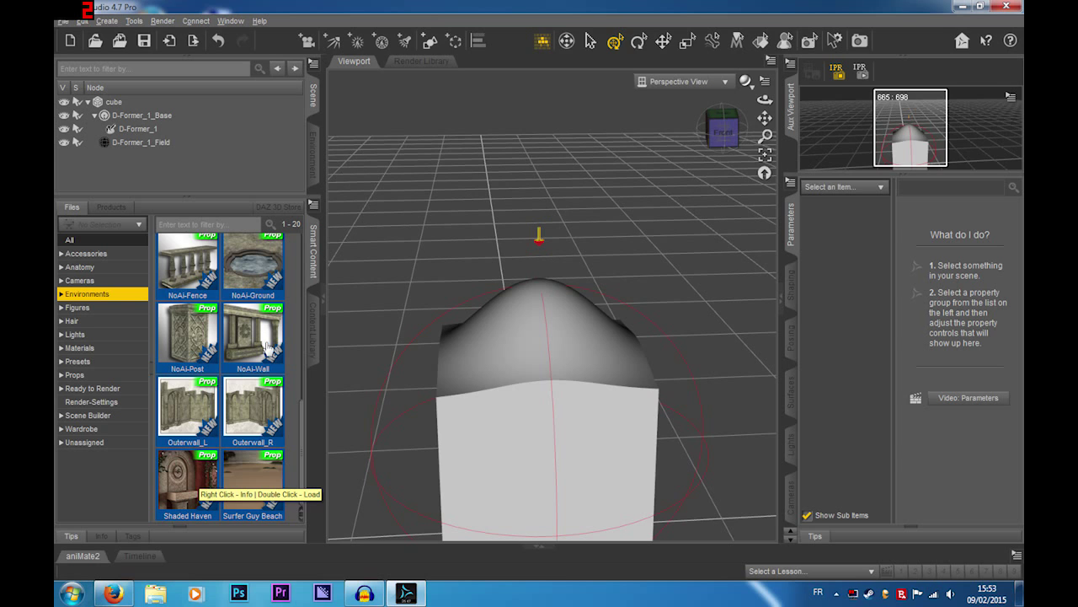
# - Rotate D-Former_1 to about 168° on Y to twist the 100-division cube
pyautogui.click(601, 339)
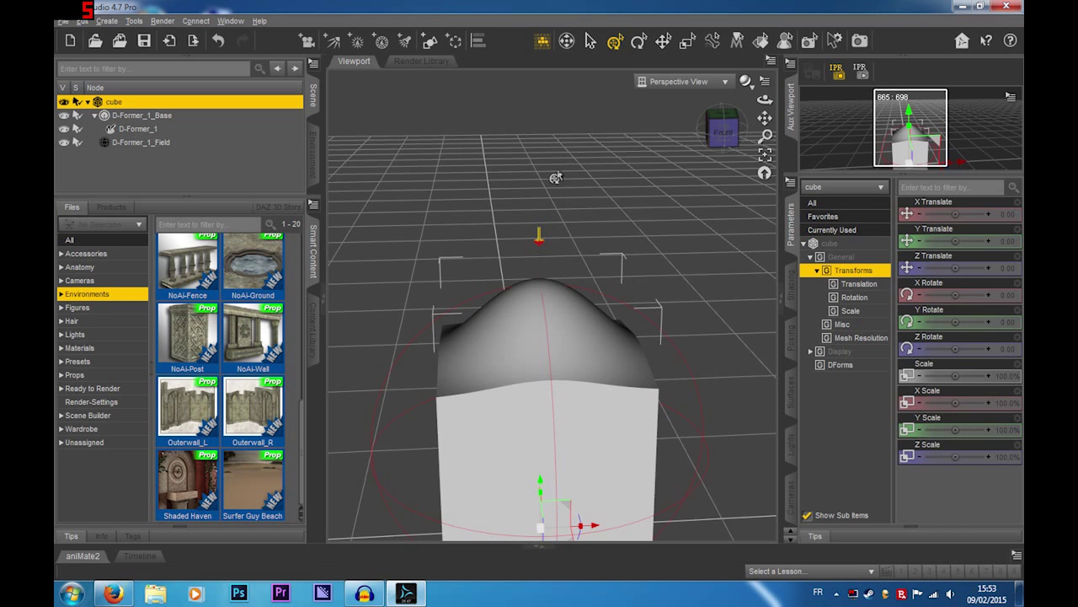
pyautogui.click(769, 110)
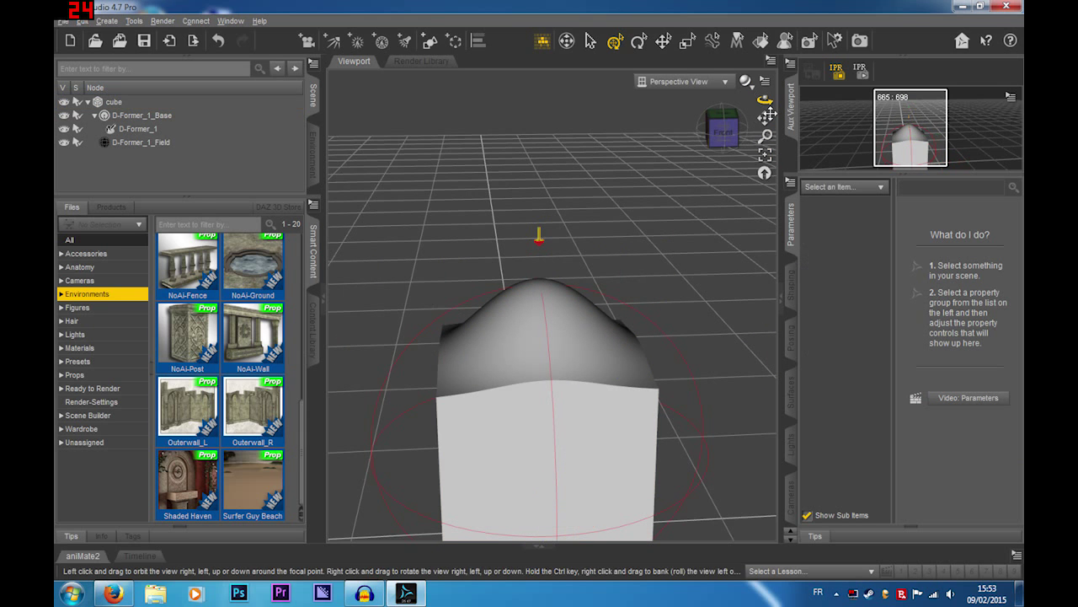
pyautogui.moveTo(765, 99); pyautogui.dragTo(792, 101)
pyautogui.click(481, 318)
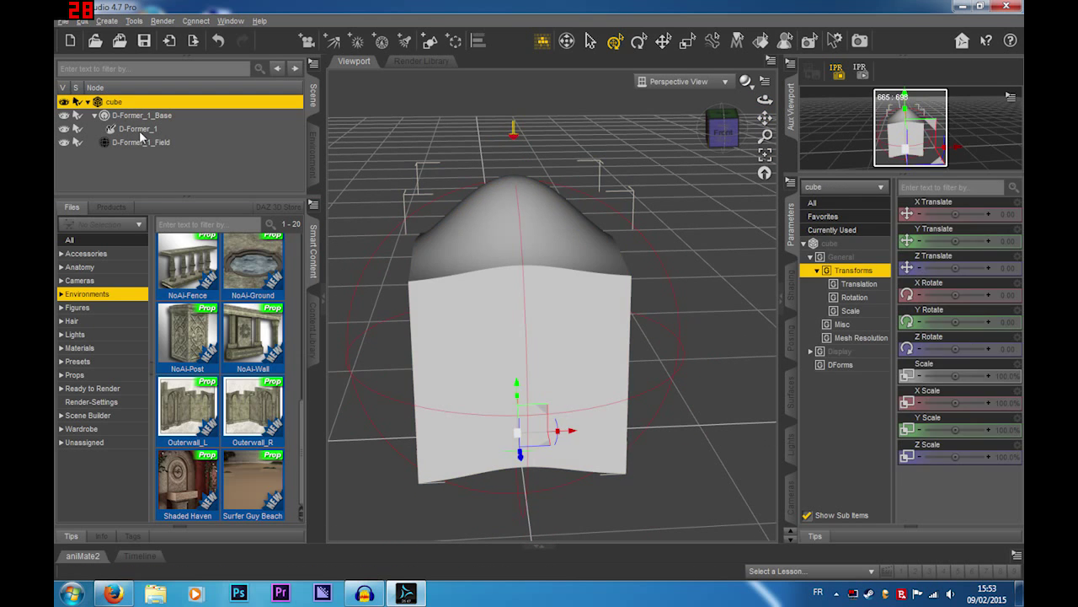
pyautogui.click(138, 129)
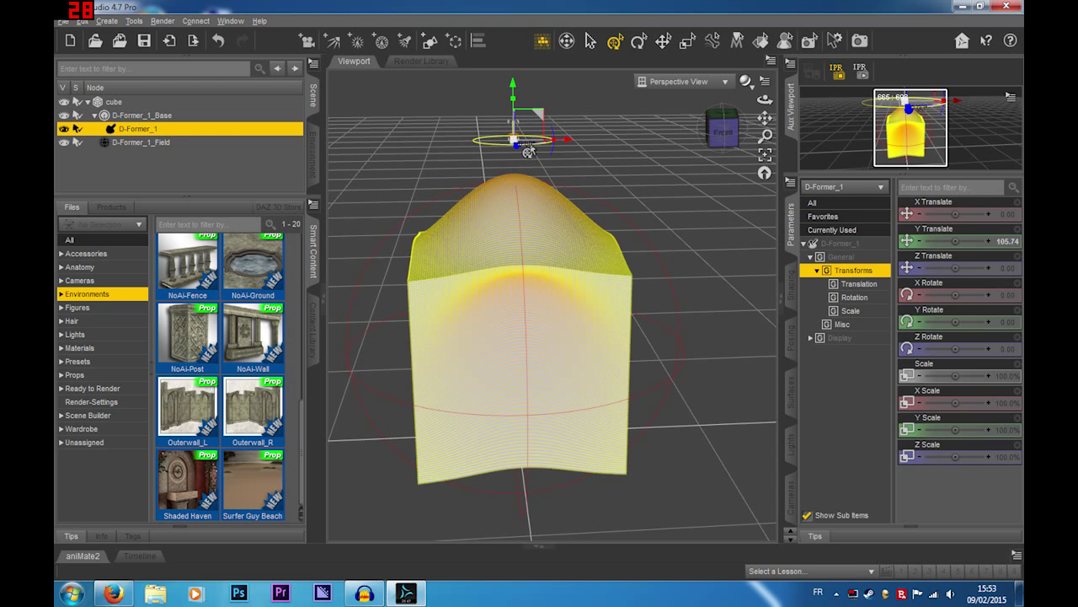
pyautogui.moveTo(529, 150); pyautogui.dragTo(695, 166)
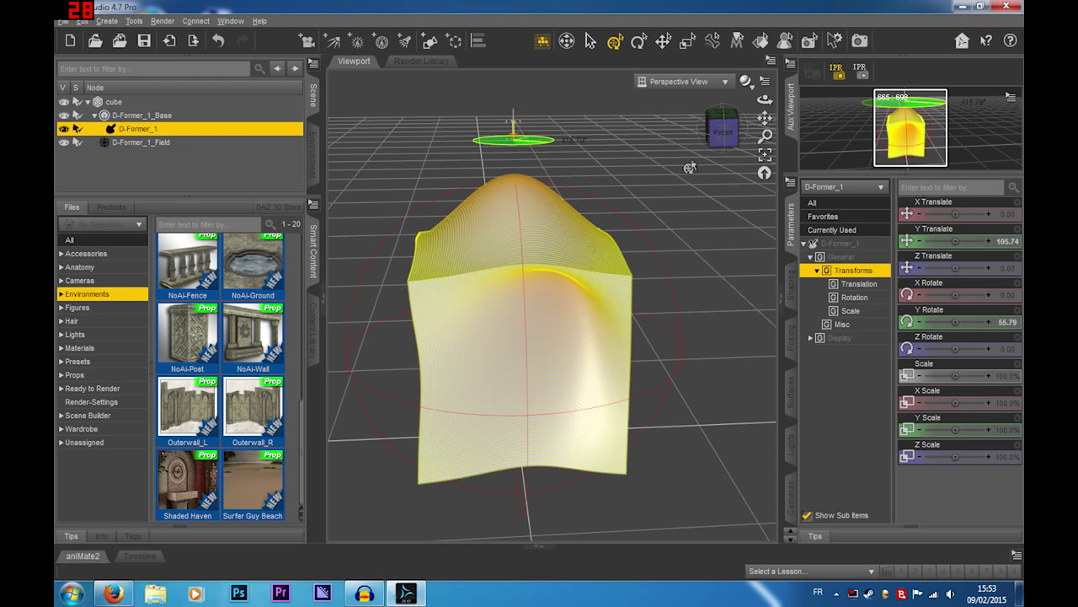
# - Rotate D-Former_1 further to about 108° on X, 223° on Y and -36° on Z
pyautogui.click(735, 127)
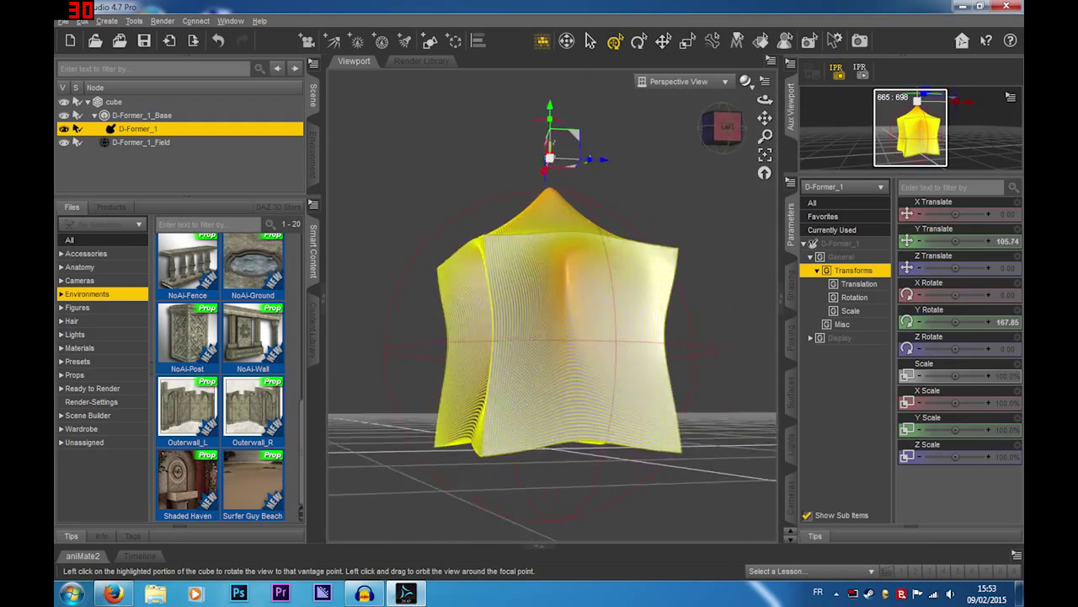
pyautogui.moveTo(727, 126); pyautogui.dragTo(758, 185)
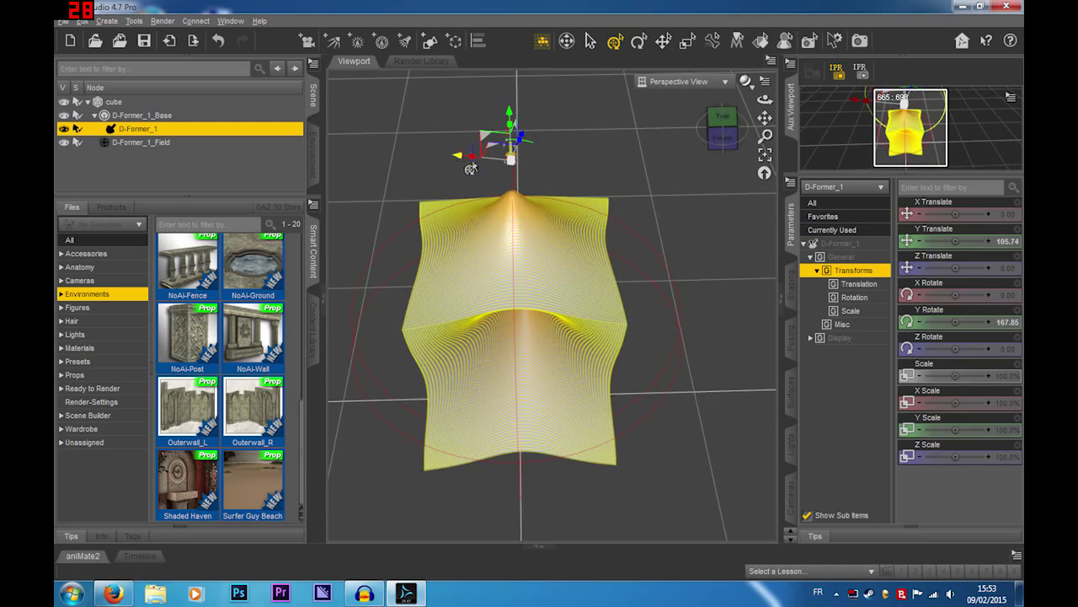
pyautogui.moveTo(481, 167); pyautogui.dragTo(515, 261)
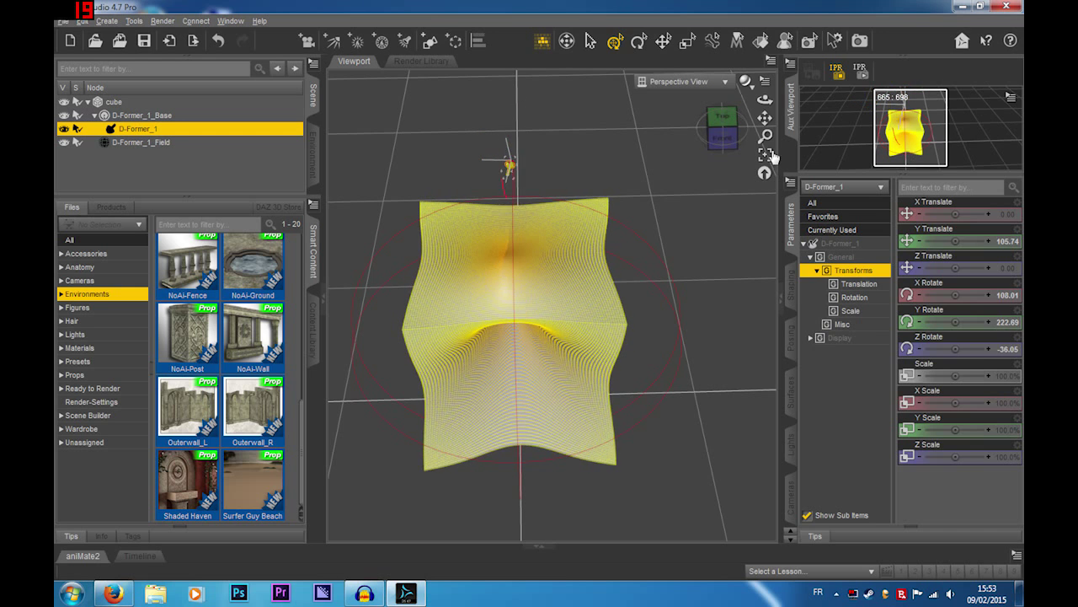
# - Deselect the D-Former and examine the twisted cube's shaded surface from the front, sides and above
pyautogui.moveTo(723, 117); pyautogui.dragTo(734, 131)
pyautogui.rightClick(717, 183)
pyautogui.click(751, 203)
pyautogui.moveTo(588, 141); pyautogui.dragTo(537, 148)
pyautogui.moveTo(722, 128); pyautogui.dragTo(741, 135)
pyautogui.click(721, 133)
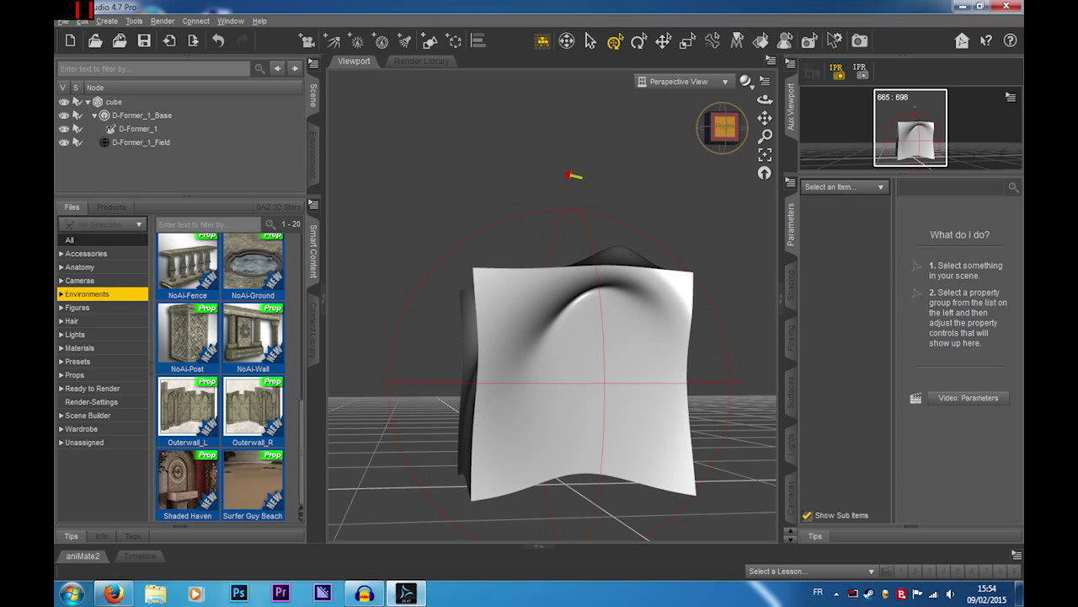
pyautogui.moveTo(723, 128); pyautogui.dragTo(590, 257)
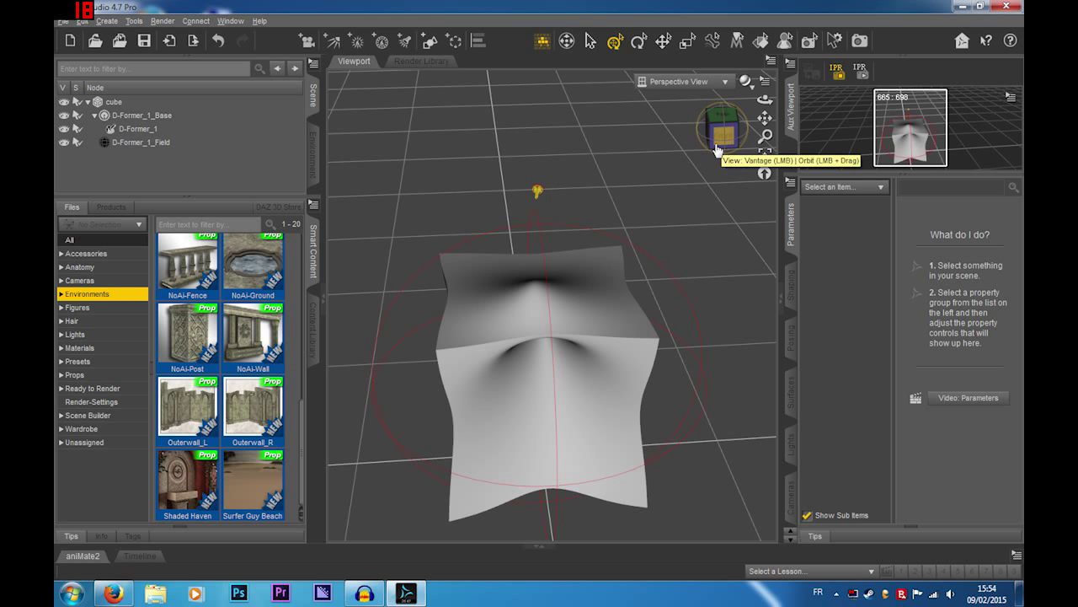
pyautogui.moveTo(720, 150)
pyautogui.mouseDown()
pyautogui.moveTo(706, 149)
pyautogui.moveTo(766, 153)
pyautogui.moveTo(749, 147)
pyautogui.moveTo(830, 117)
pyautogui.moveTo(829, 130)
pyautogui.moveTo(851, 135)
pyautogui.moveTo(718, 142)
pyautogui.mouseUp()
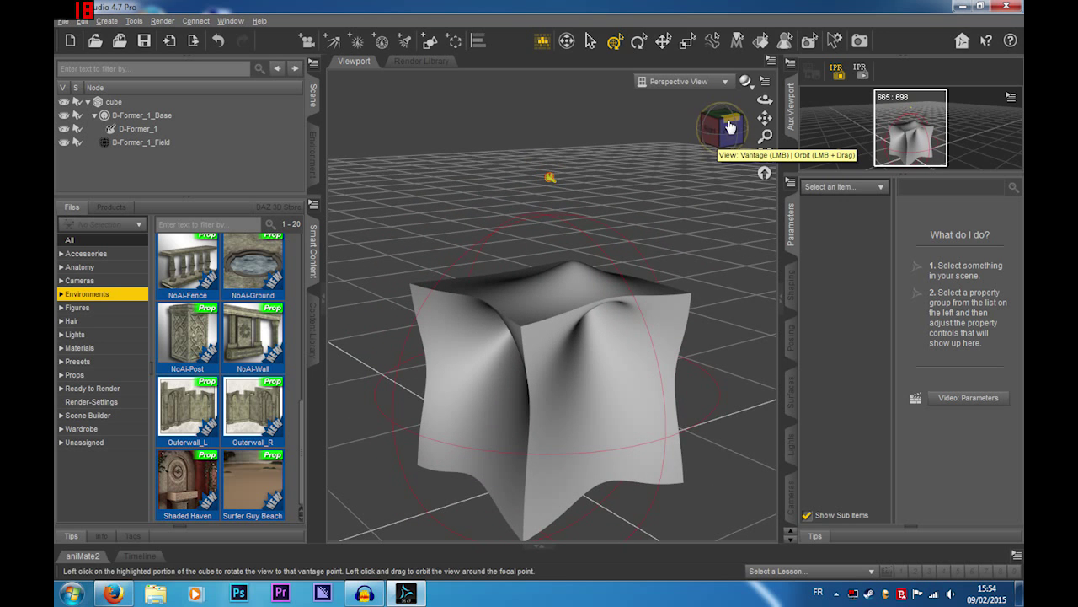
pyautogui.click(712, 137)
pyautogui.moveTo(779, 153); pyautogui.dragTo(733, 138)
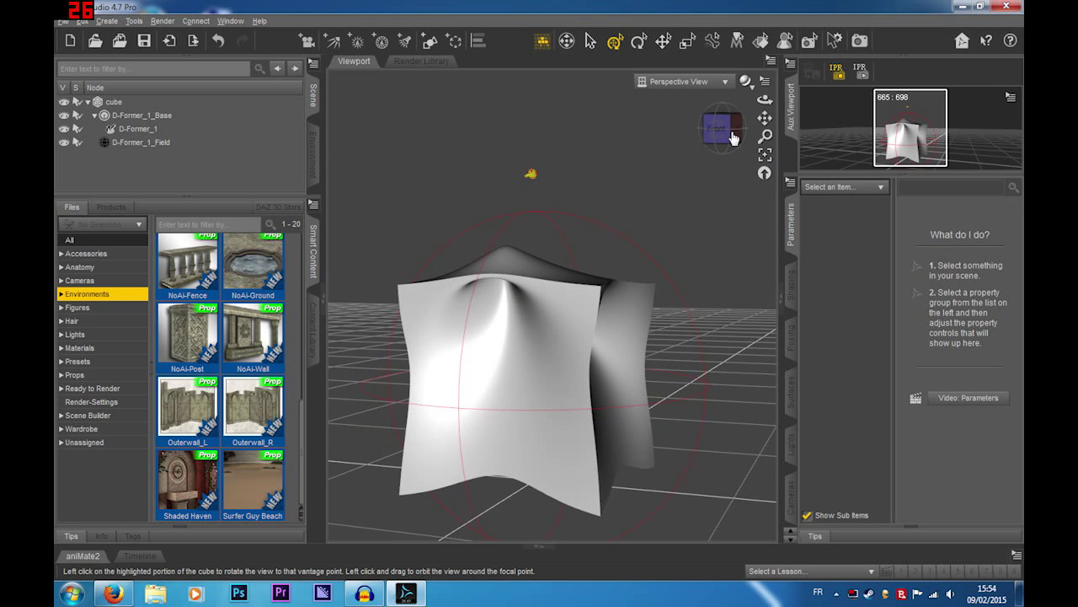